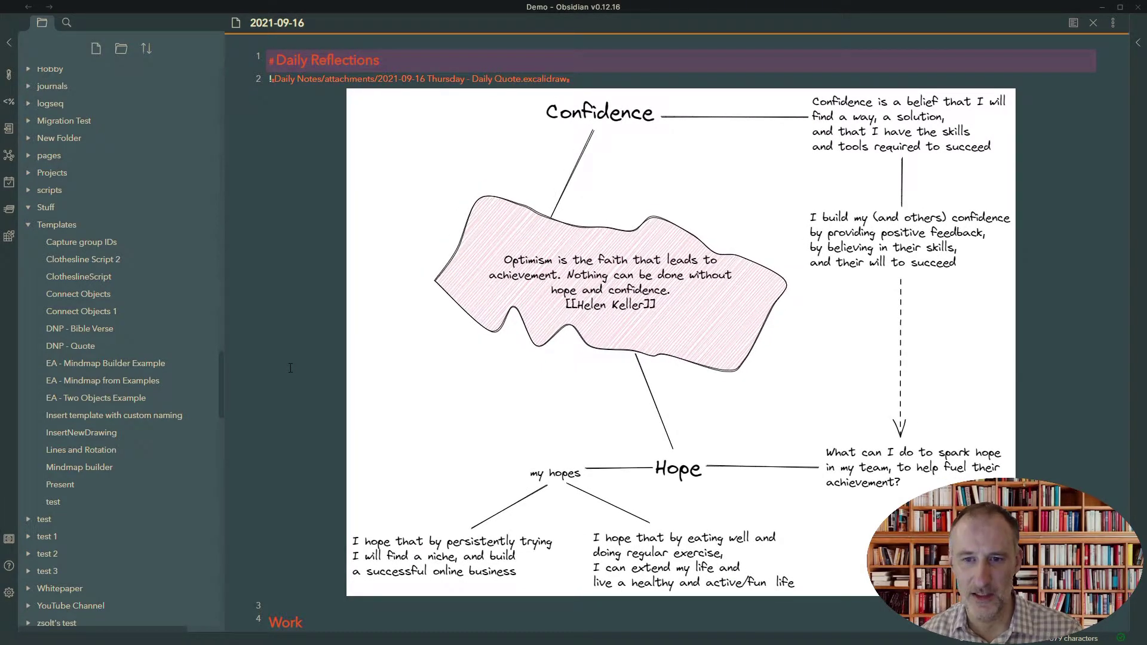
{"action": "scroll", "coordinate": [289, 370], "scroll_direction": "down", "scroll_amount": 3}
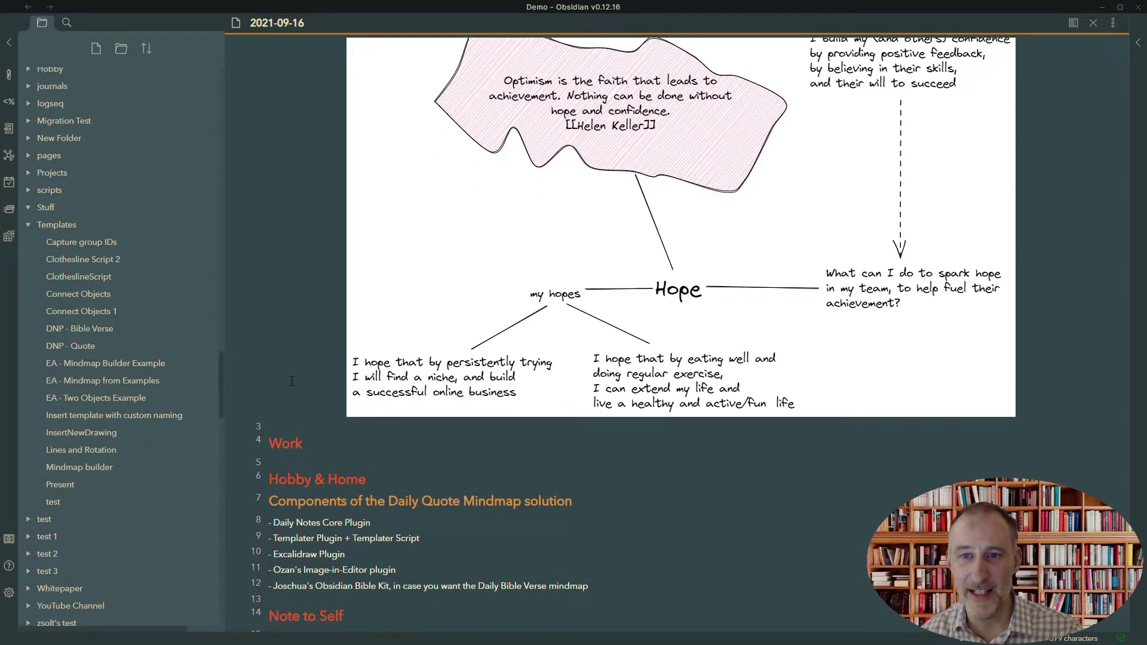
{"action": "scroll", "coordinate": [292, 381], "scroll_direction": "down", "scroll_amount": 1}
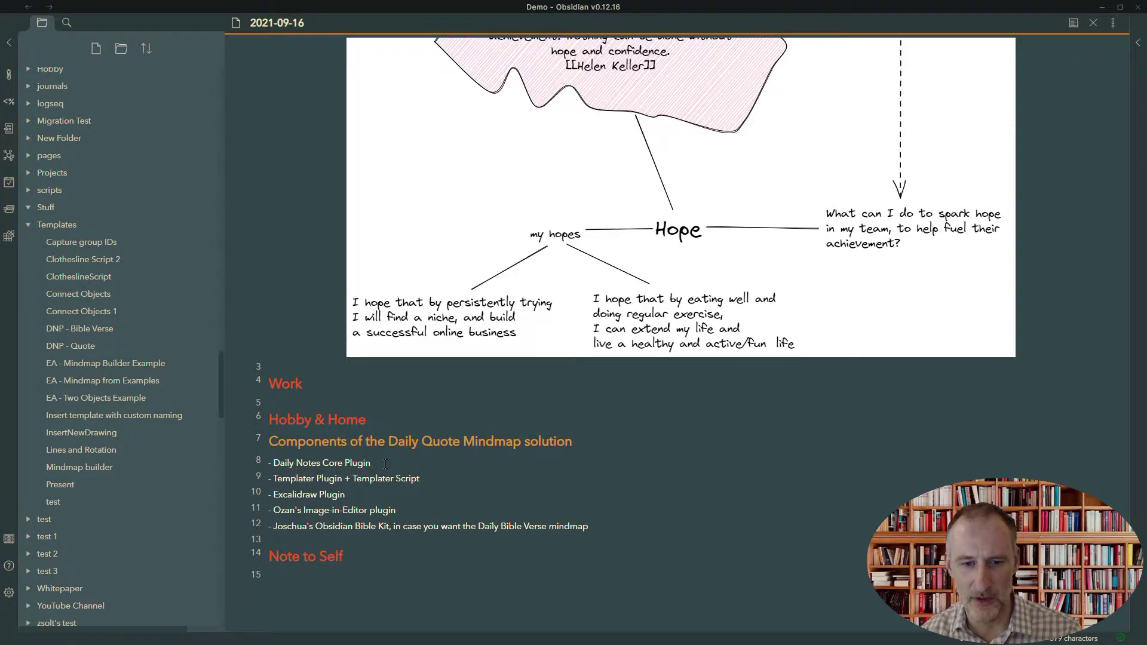
{"action": "key", "text": "ctrl+End"}
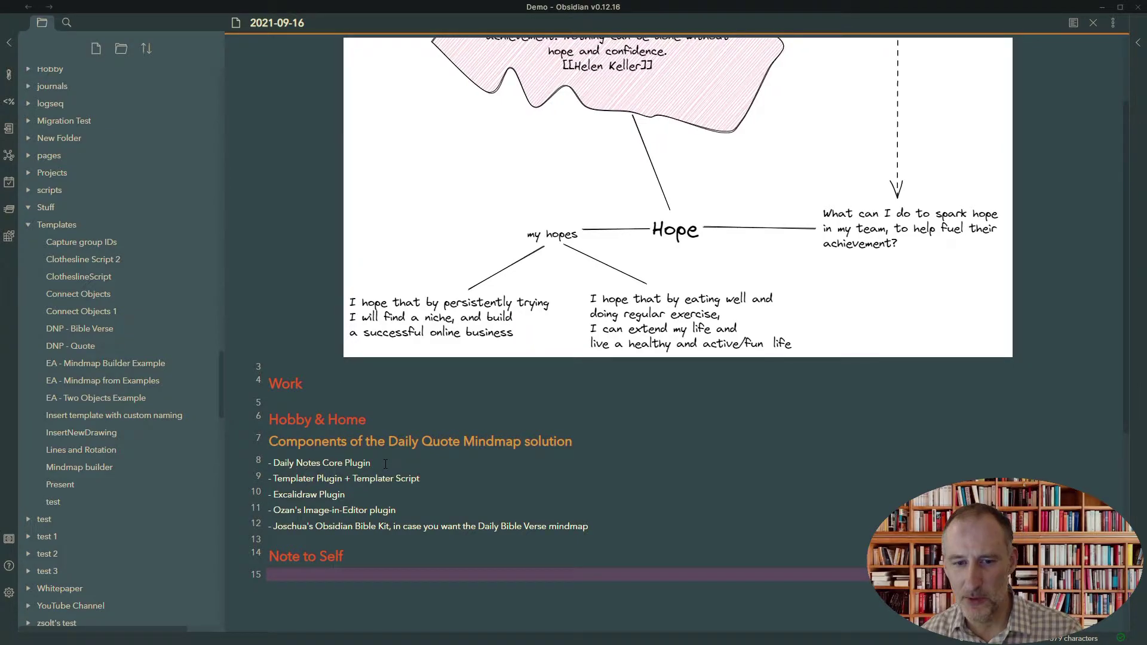
{"action": "left_click", "coordinate": [385, 464]}
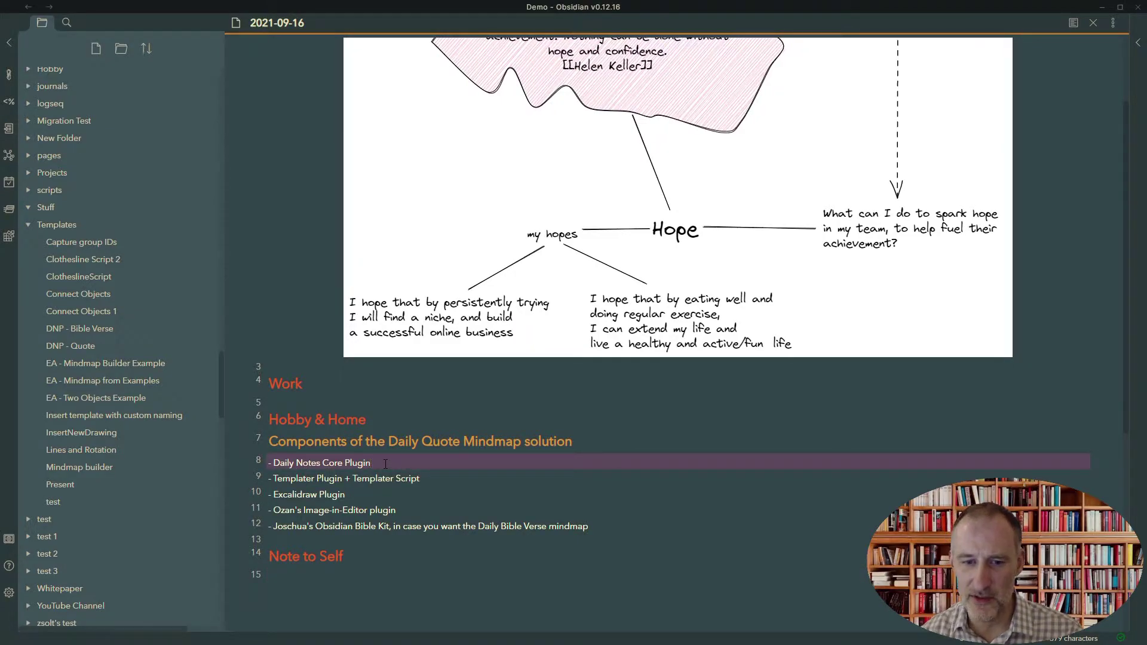
{"action": "left_click", "coordinate": [445, 483]}
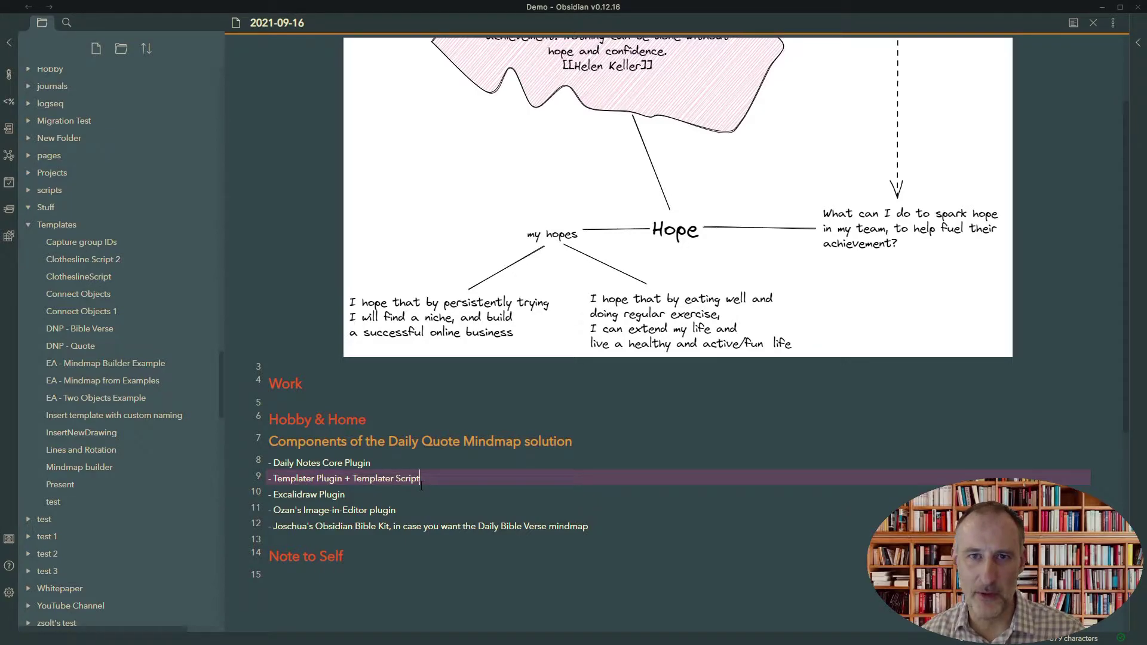
{"action": "left_click", "coordinate": [354, 507]}
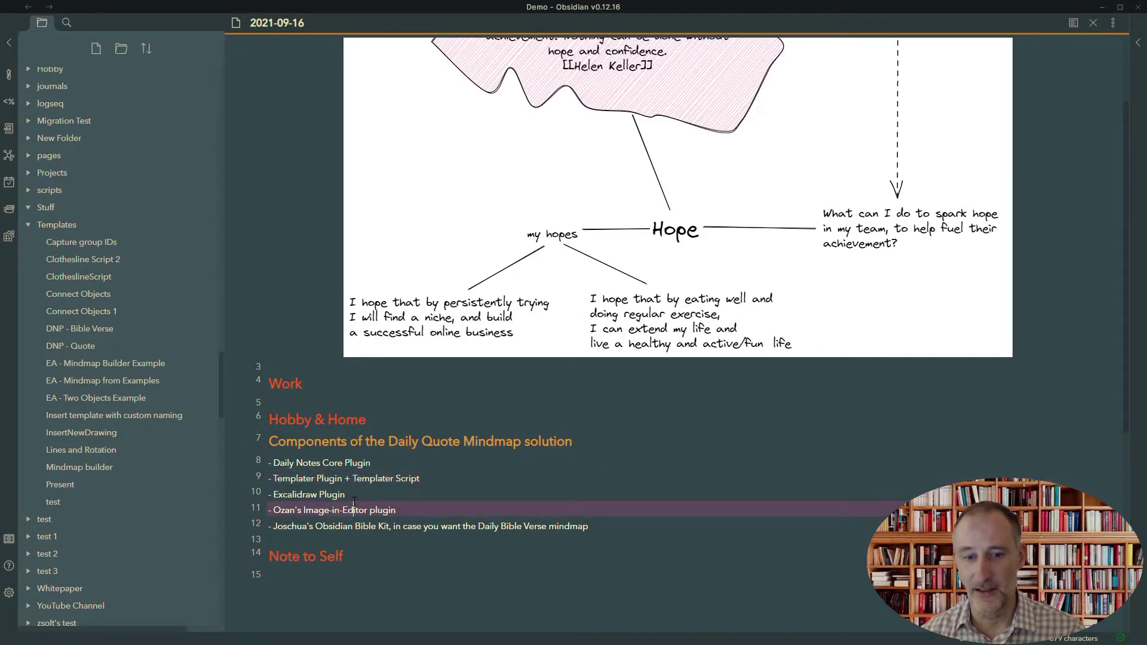
{"action": "left_click", "coordinate": [424, 509]}
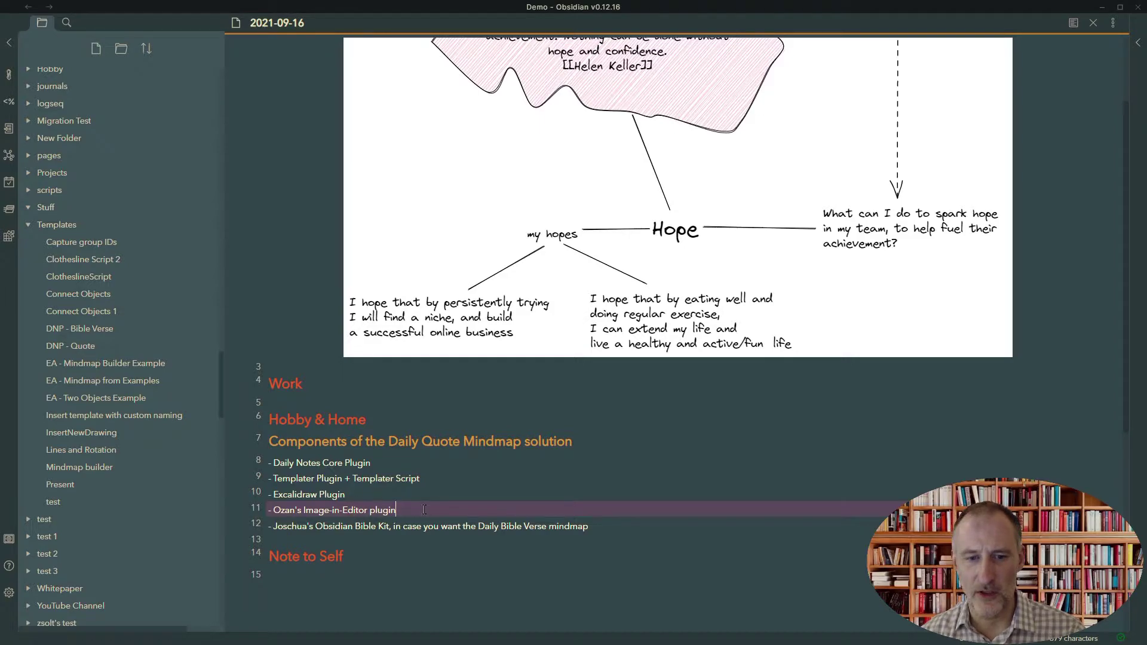
{"action": "scroll", "coordinate": [554, 433], "scroll_direction": "up", "scroll_amount": 4}
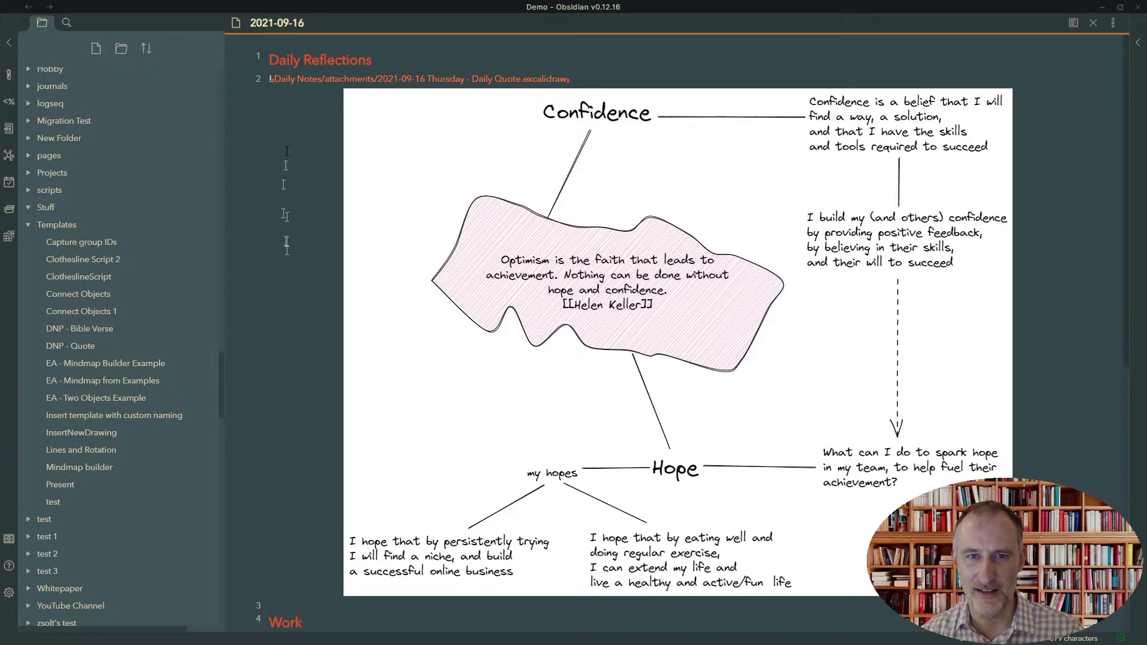
{"action": "scroll", "coordinate": [391, 435], "scroll_direction": "down", "scroll_amount": 4}
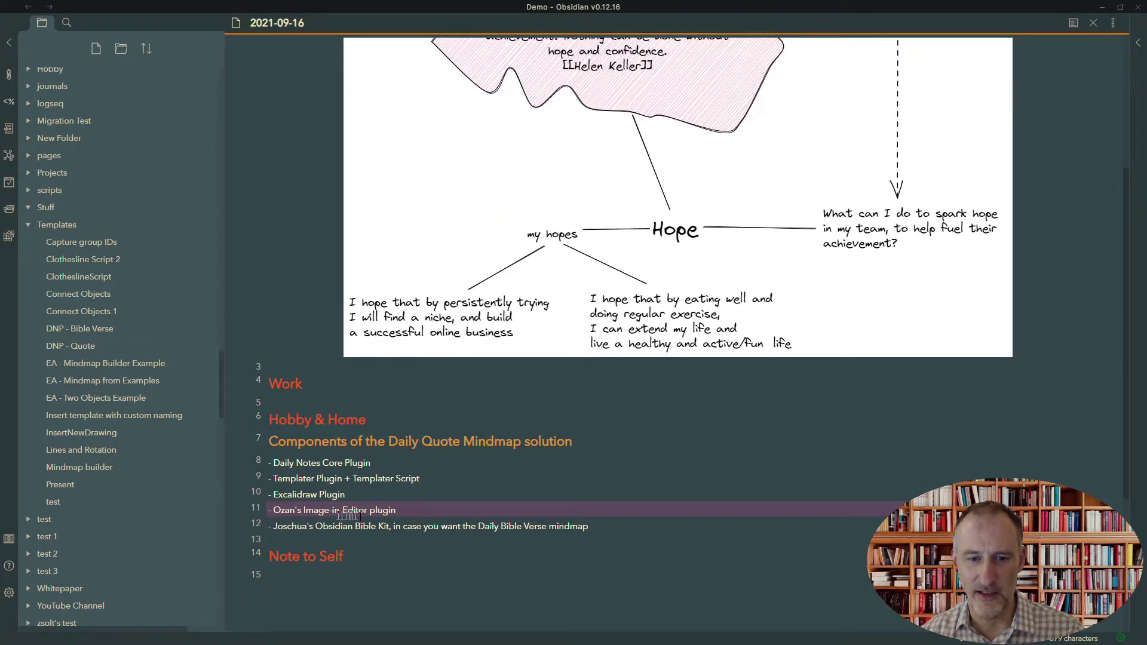
{"action": "left_click", "coordinate": [321, 528]}
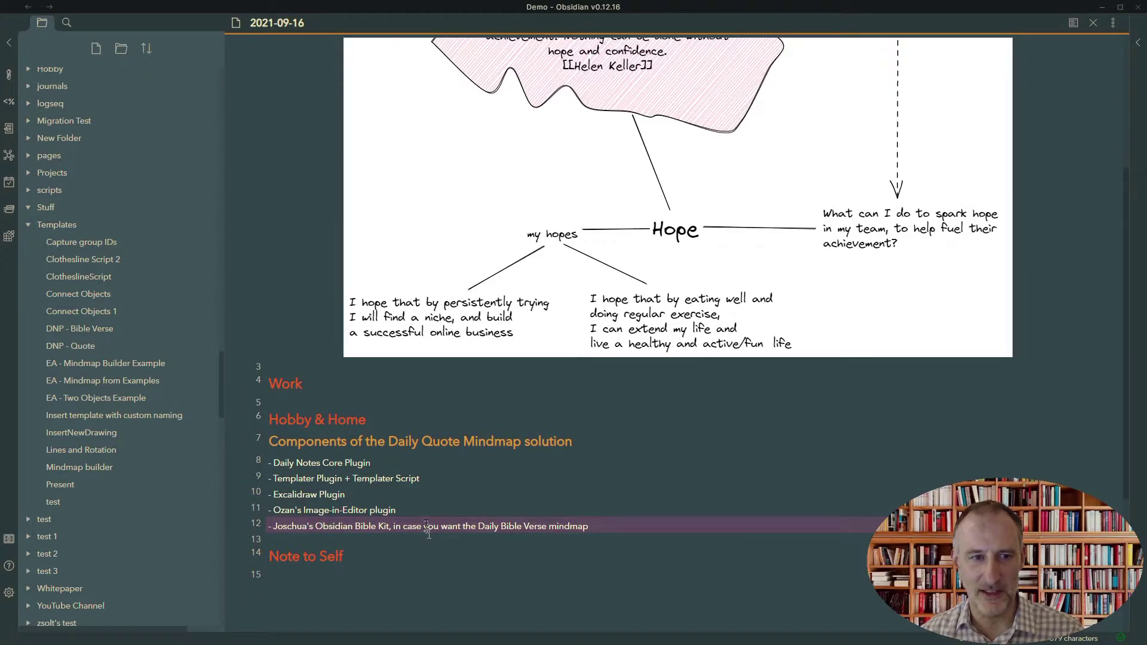
Create today's 2021-09-17 daily note and show its Washington Irving quote drawing full screen, zoomed out
{"action": "left_click", "coordinate": [8, 185]}
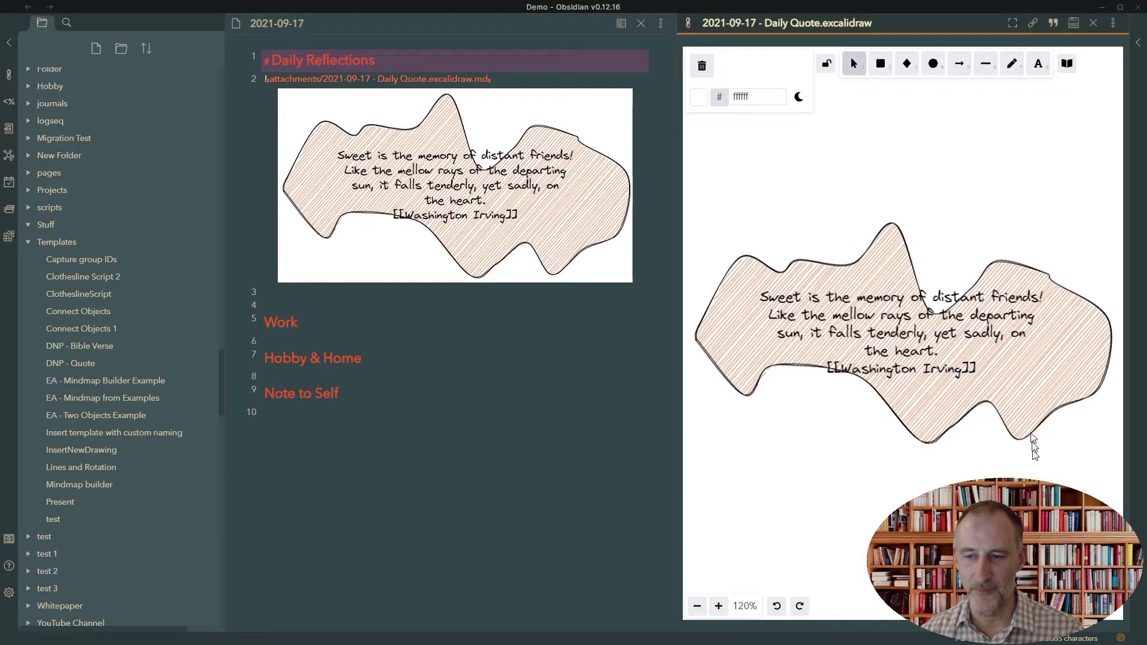
{"action": "left_click", "coordinate": [1011, 23]}
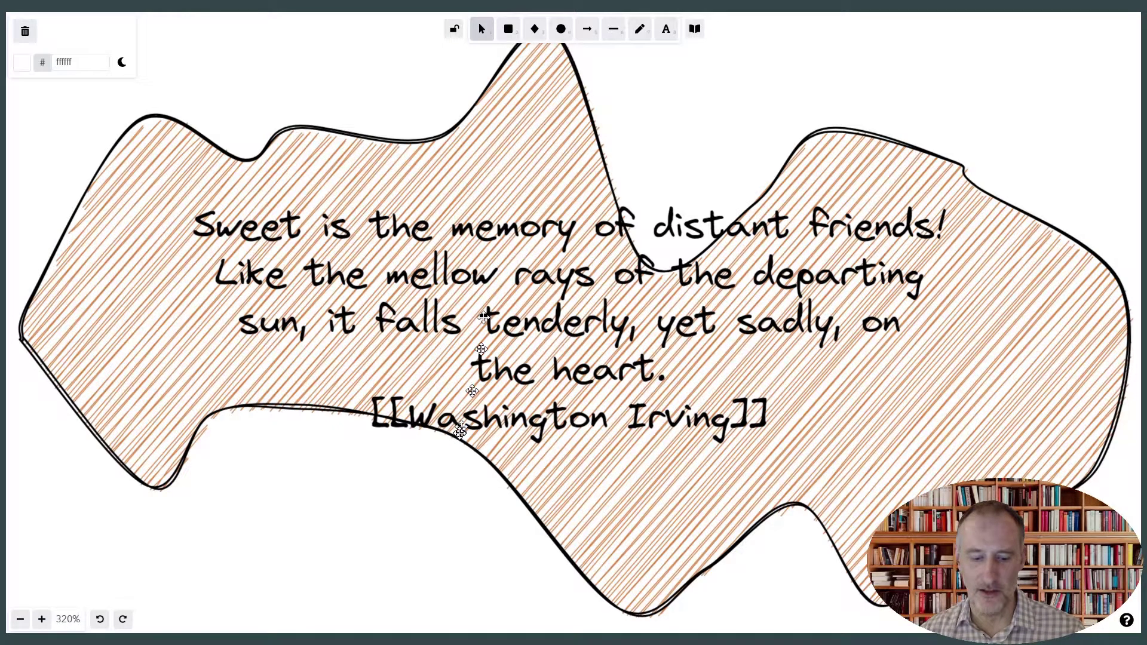
{"action": "scroll", "coordinate": [460, 435], "scroll_direction": "down", "scroll_amount": 5}
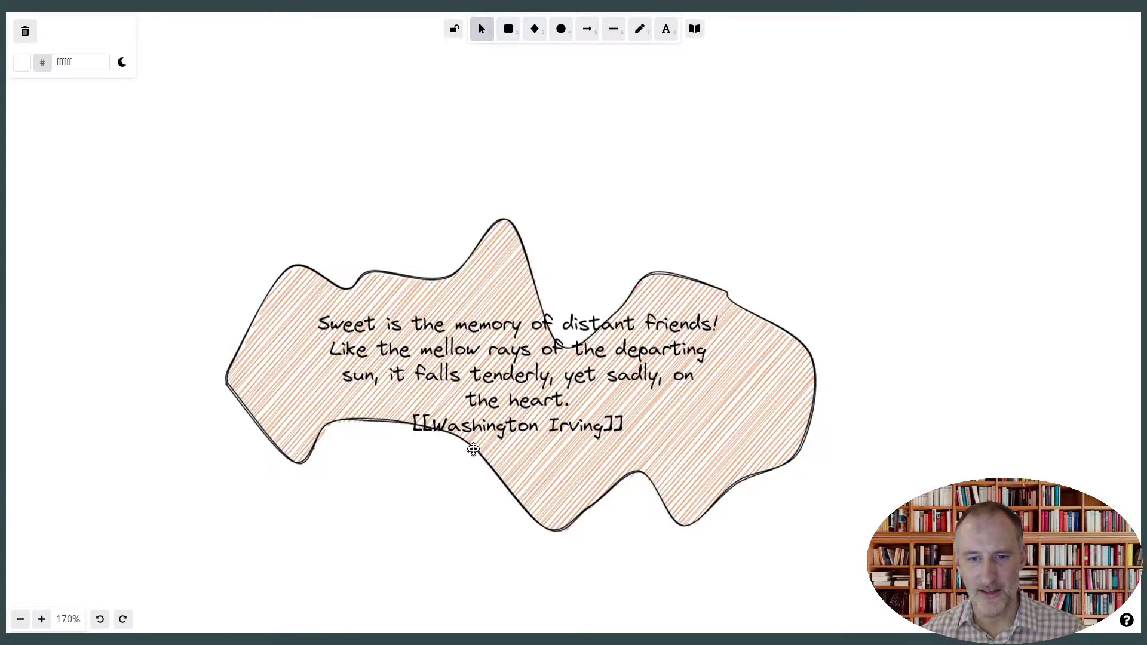
Reshape the wavy shape behind the quote by moving its outline points, then exit full screen
{"action": "left_click", "coordinate": [474, 451]}
{"action": "double_click", "coordinate": [473, 452]}
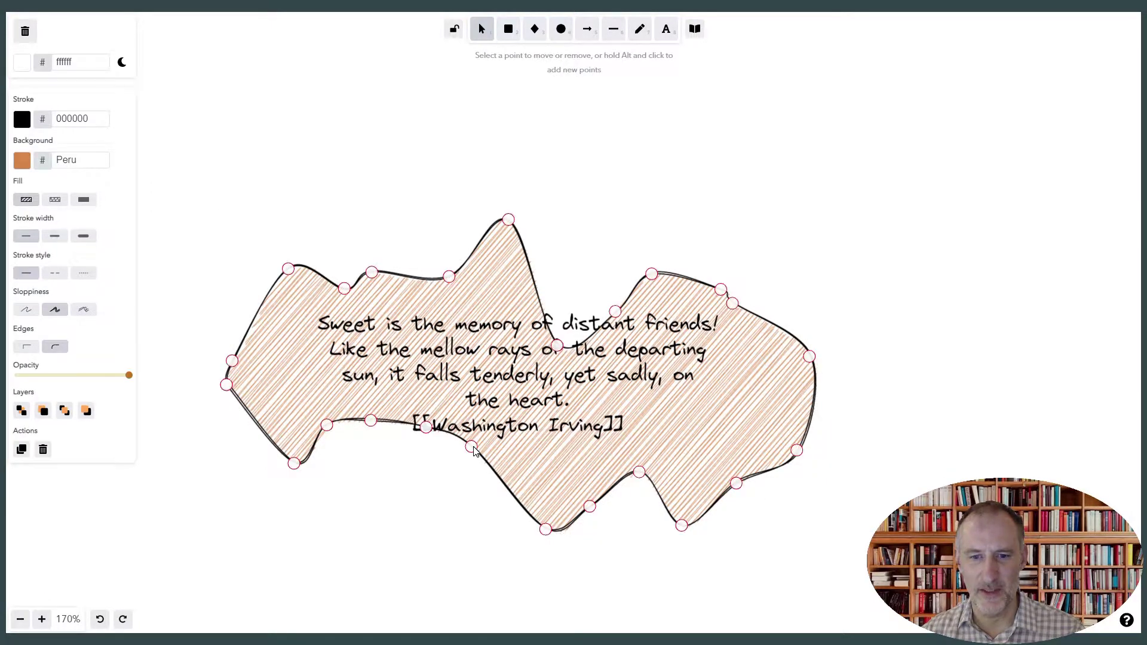
{"action": "left_click", "coordinate": [412, 437]}
{"action": "left_click_drag", "start_coordinate": [412, 437], "coordinate": [401, 458]}
{"action": "left_click_drag", "start_coordinate": [556, 346], "coordinate": [582, 307]}
{"action": "left_click", "coordinate": [651, 274]}
{"action": "left_click_drag", "start_coordinate": [650, 274], "coordinate": [615, 240]}
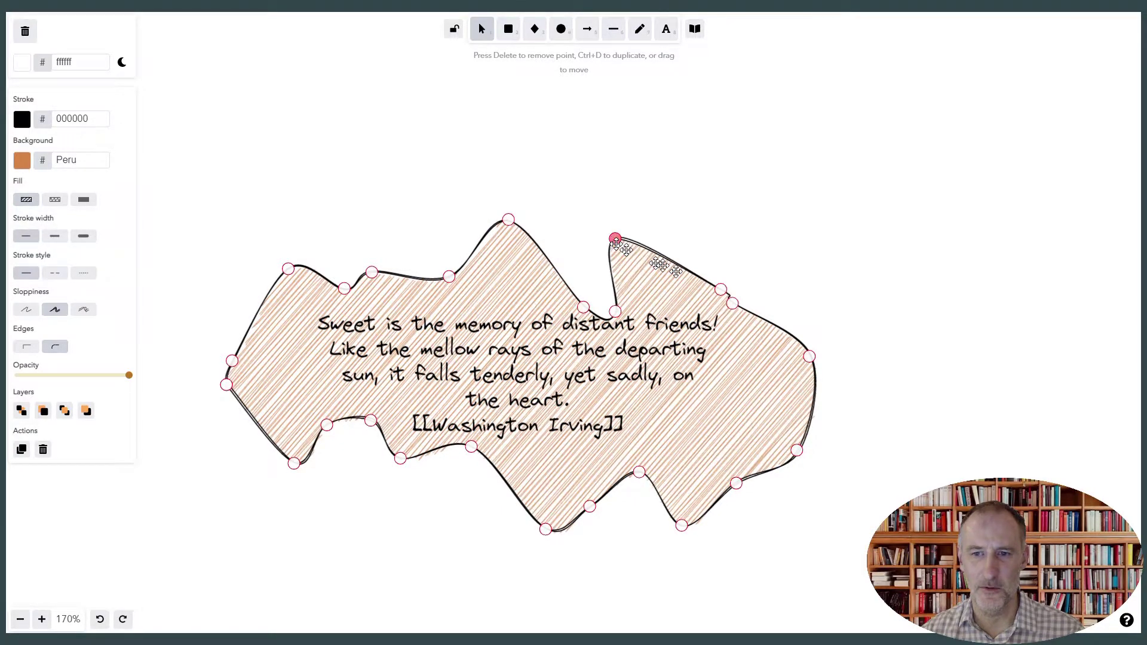
{"action": "left_click_drag", "start_coordinate": [730, 302], "coordinate": [719, 394]}
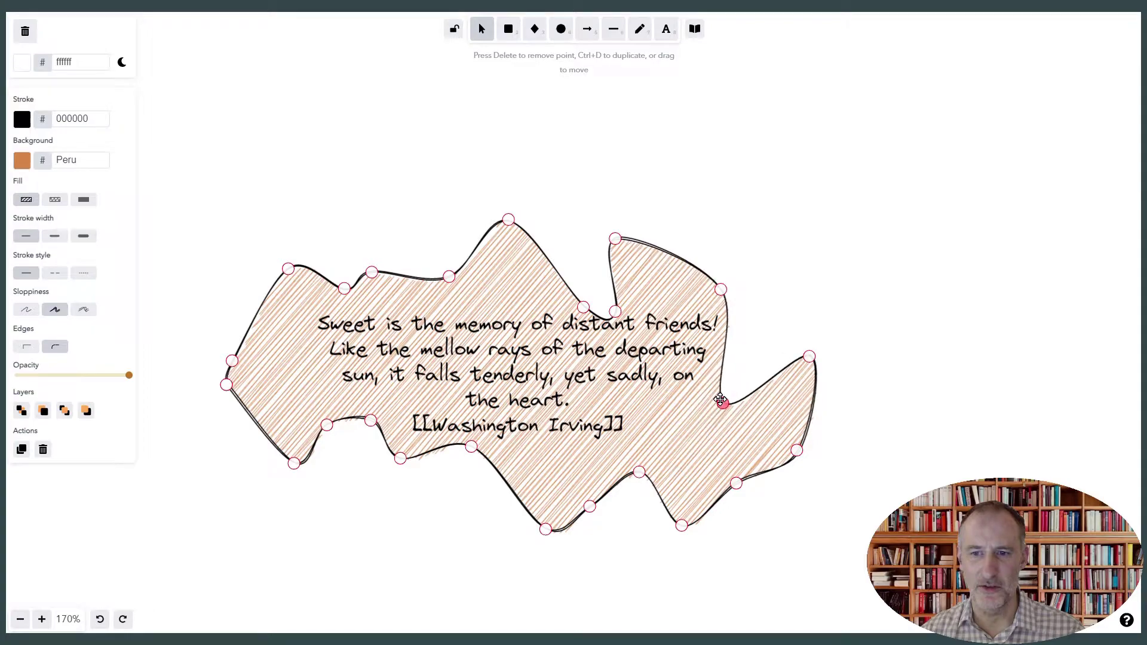
{"action": "left_click_drag", "start_coordinate": [230, 361], "coordinate": [259, 375]}
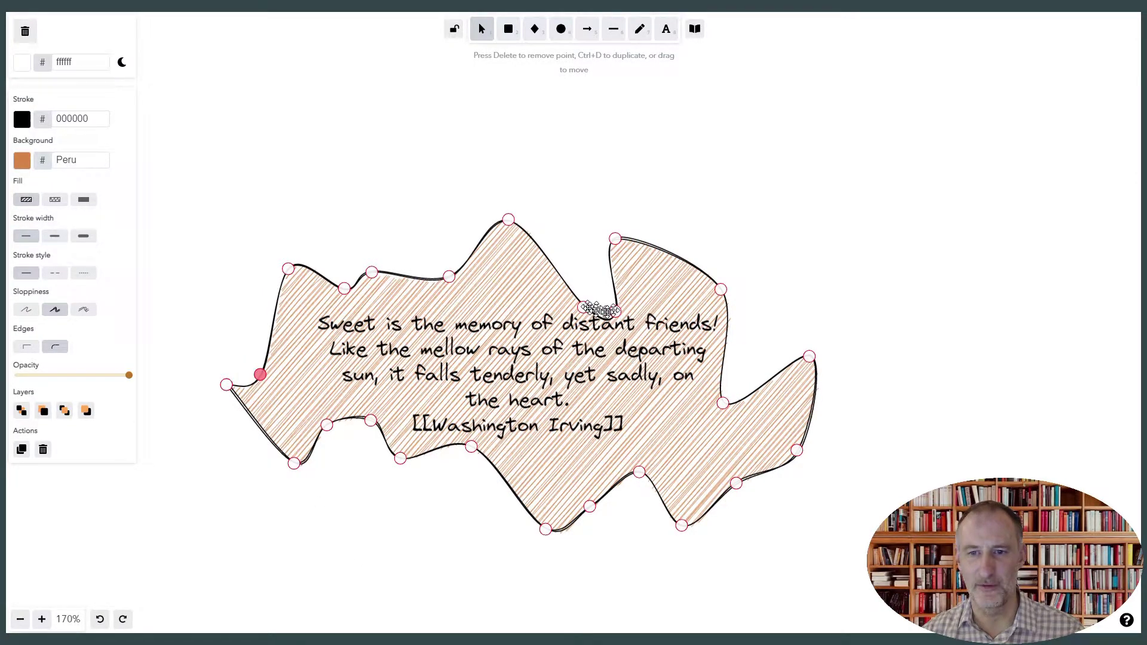
{"action": "left_click_drag", "start_coordinate": [615, 311], "coordinate": [603, 295]}
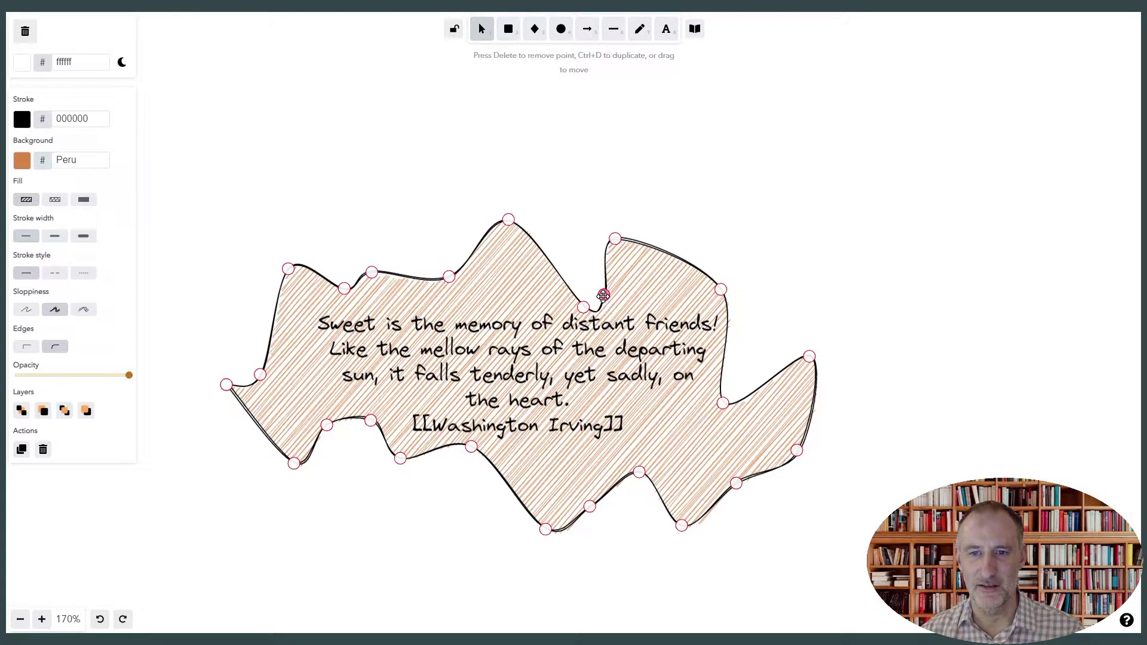
{"action": "left_click", "coordinate": [827, 225]}
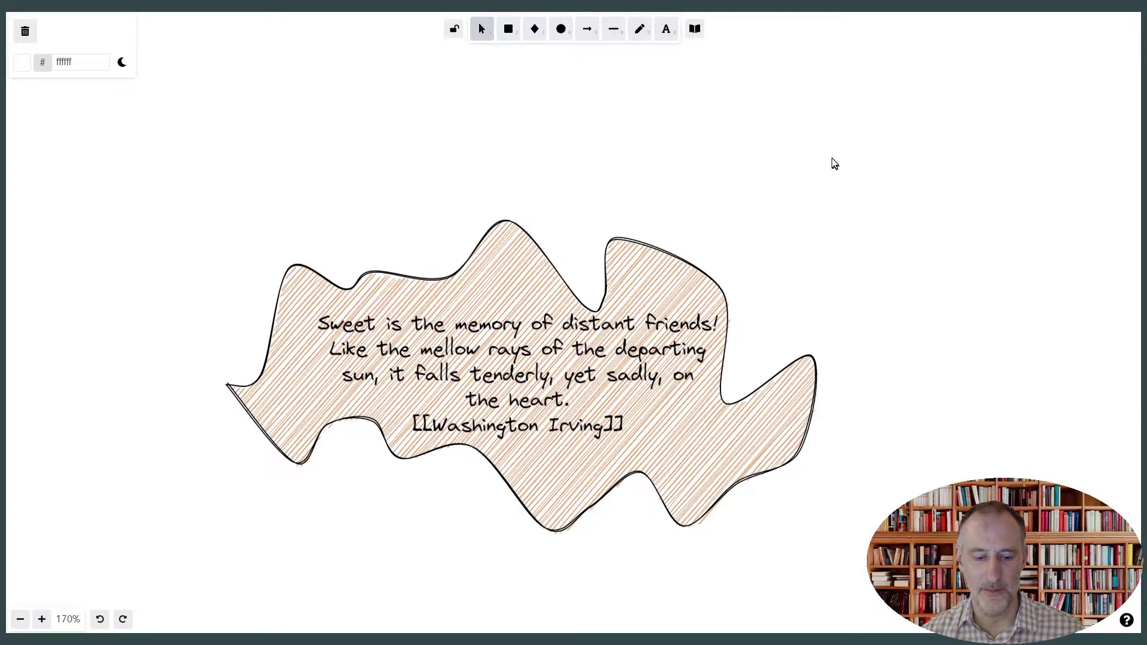
{"action": "key", "text": "Escape"}
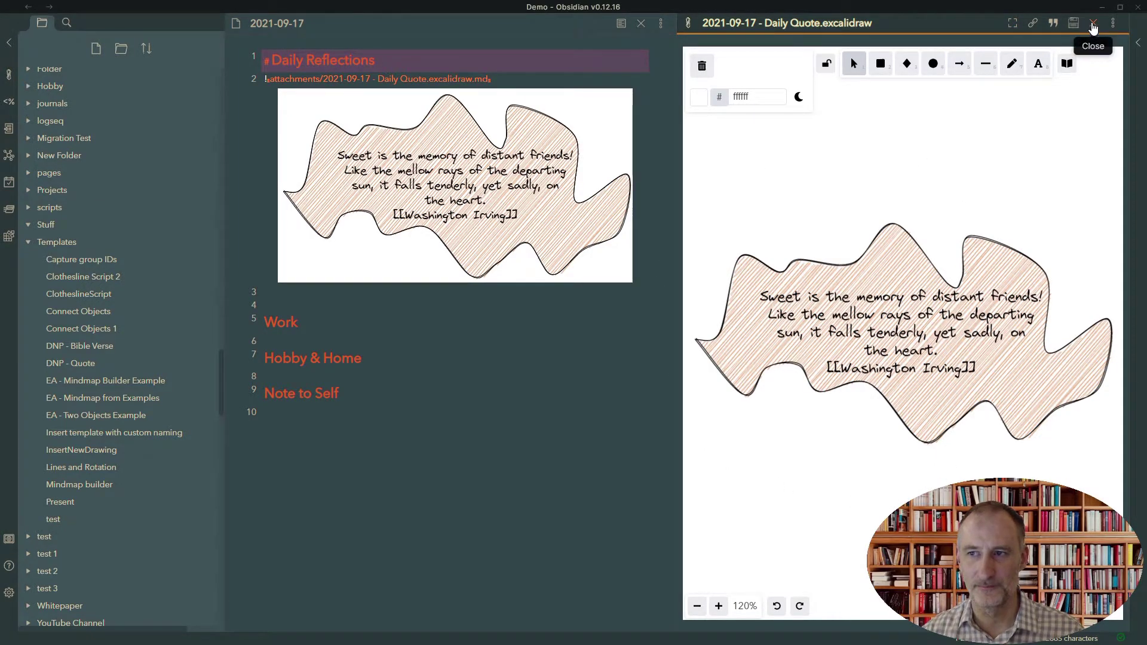
Close the drawing pane and delete the 2021-09-17 note
{"action": "left_click", "coordinate": [1093, 26]}
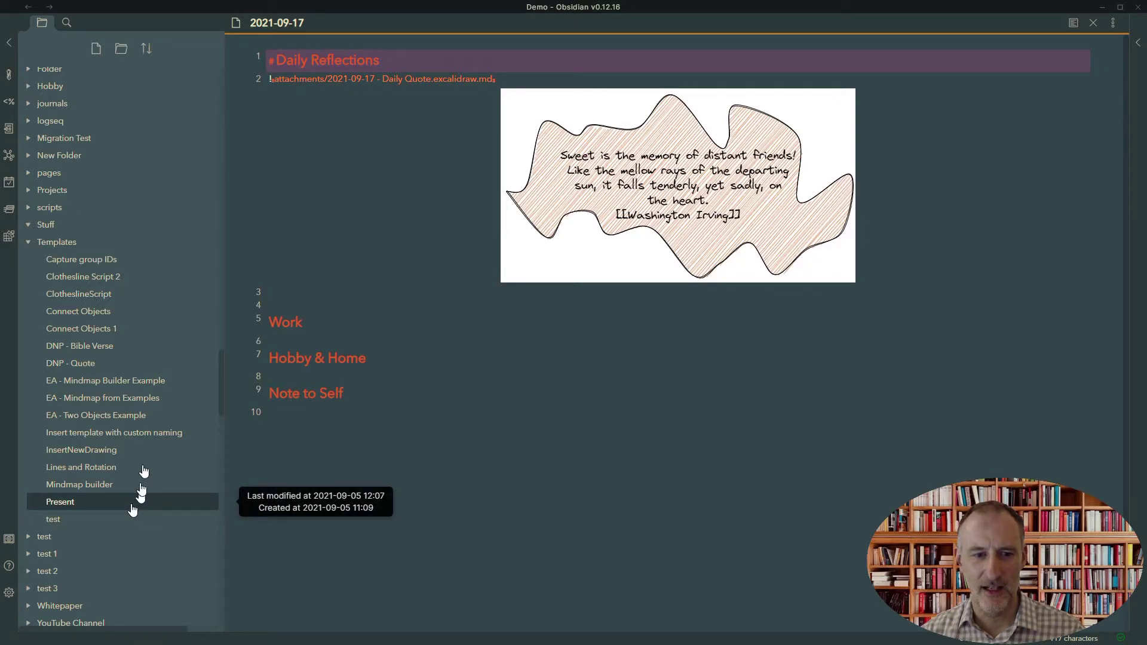
{"action": "scroll", "coordinate": [107, 334], "scroll_direction": "down", "scroll_amount": 15}
{"action": "scroll", "coordinate": [101, 363], "scroll_direction": "down", "scroll_amount": 3}
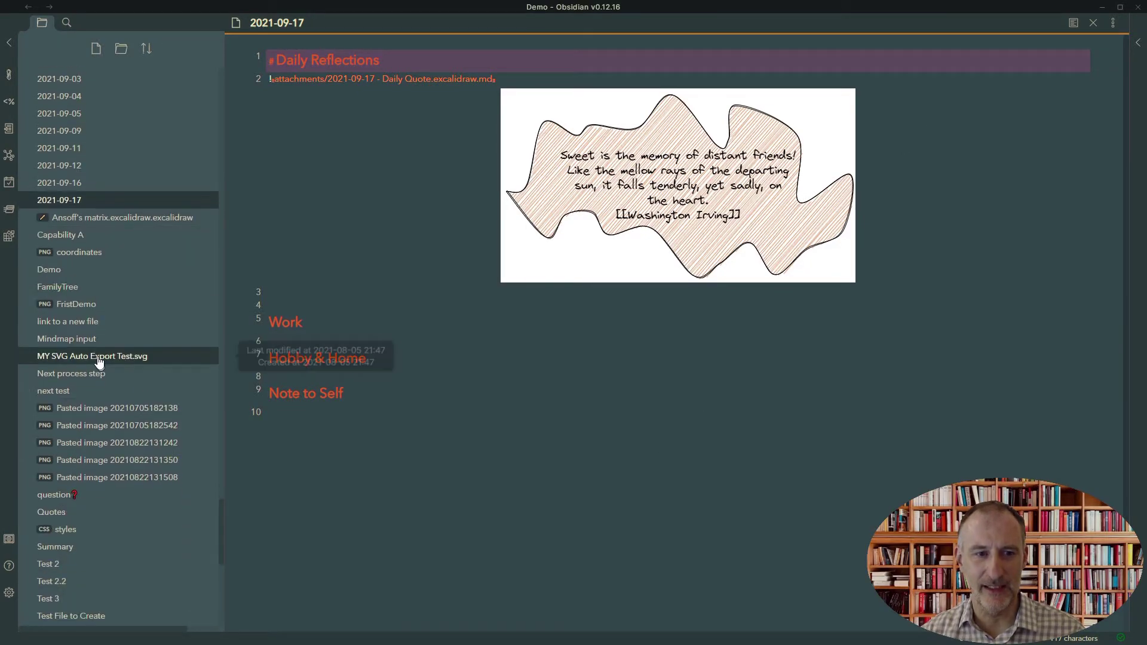
{"action": "right_click", "coordinate": [87, 210]}
{"action": "left_click", "coordinate": [118, 235]}
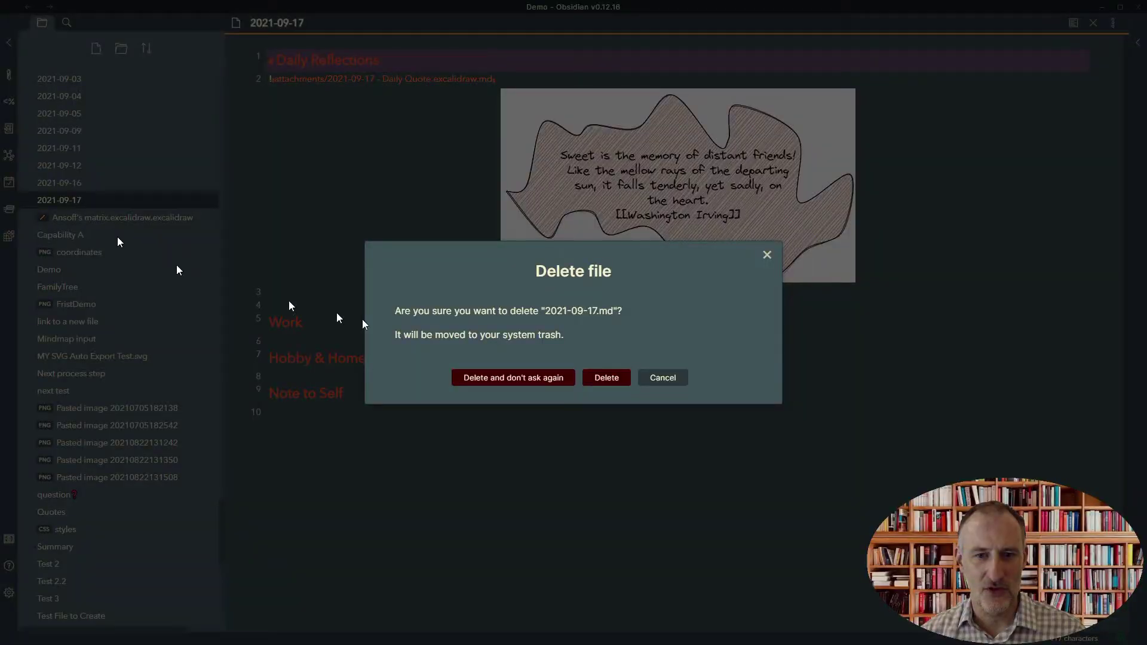
{"action": "left_click", "coordinate": [591, 381]}
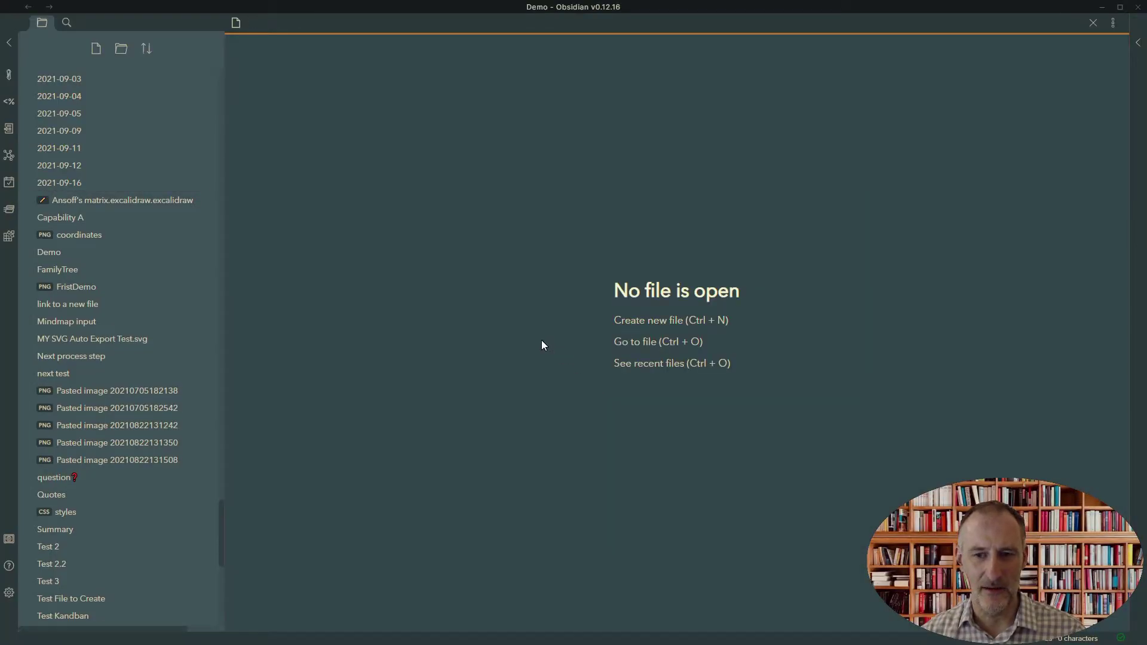
Set the Daily notes template file location to Templates/DNP - Bible Verse
{"action": "left_click", "coordinate": [8, 597]}
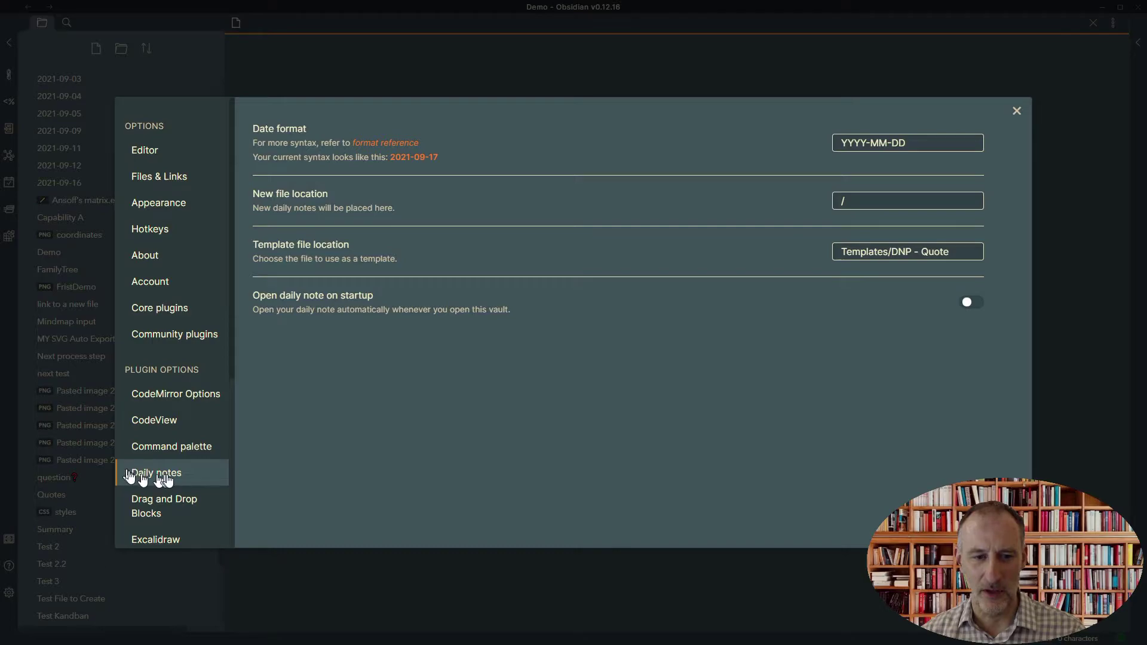
{"action": "left_click", "coordinate": [954, 251]}
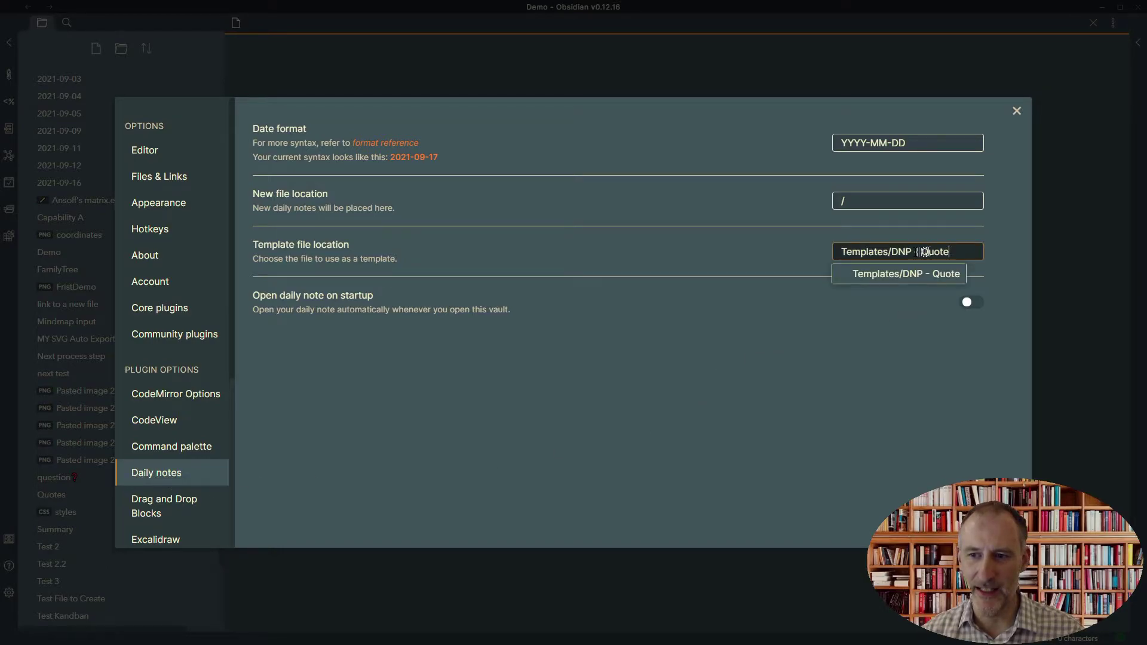
{"action": "left_click_drag", "start_coordinate": [920, 253], "coordinate": [1034, 258]}
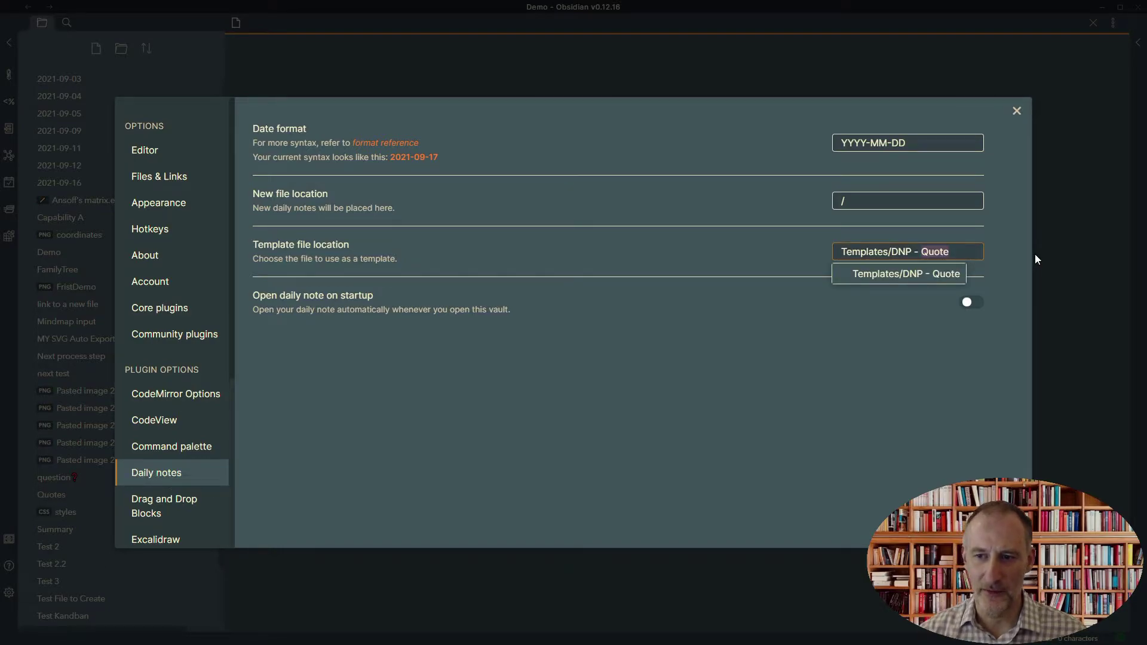
{"action": "type", "text": "b"}
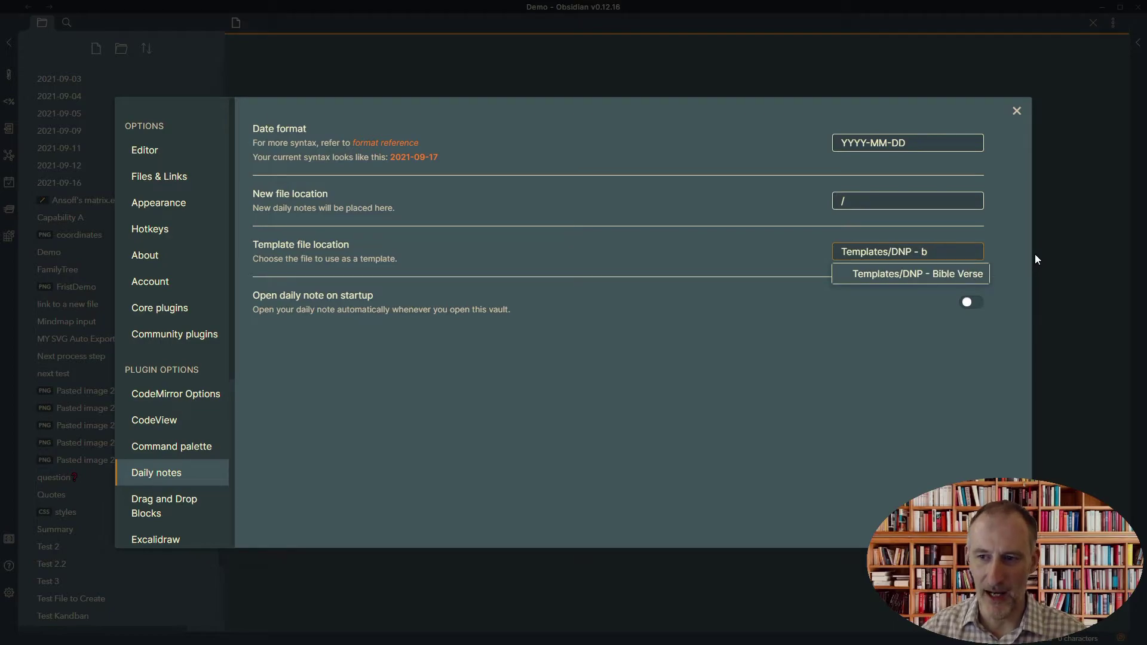
{"action": "left_click", "coordinate": [949, 274]}
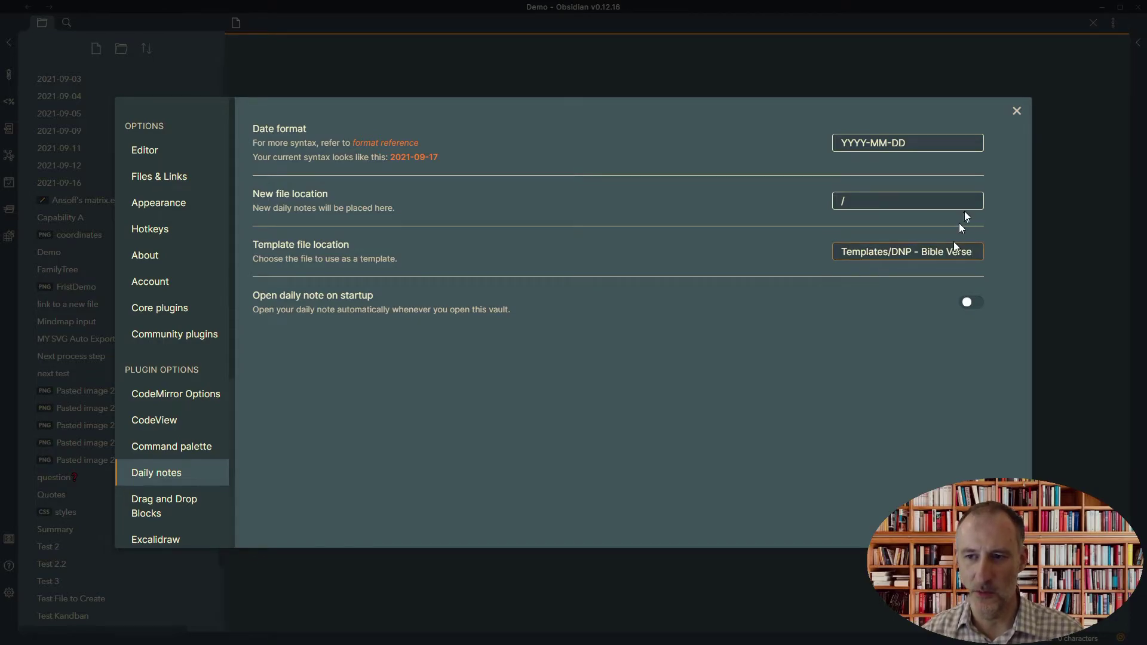
{"action": "left_click", "coordinate": [1016, 113]}
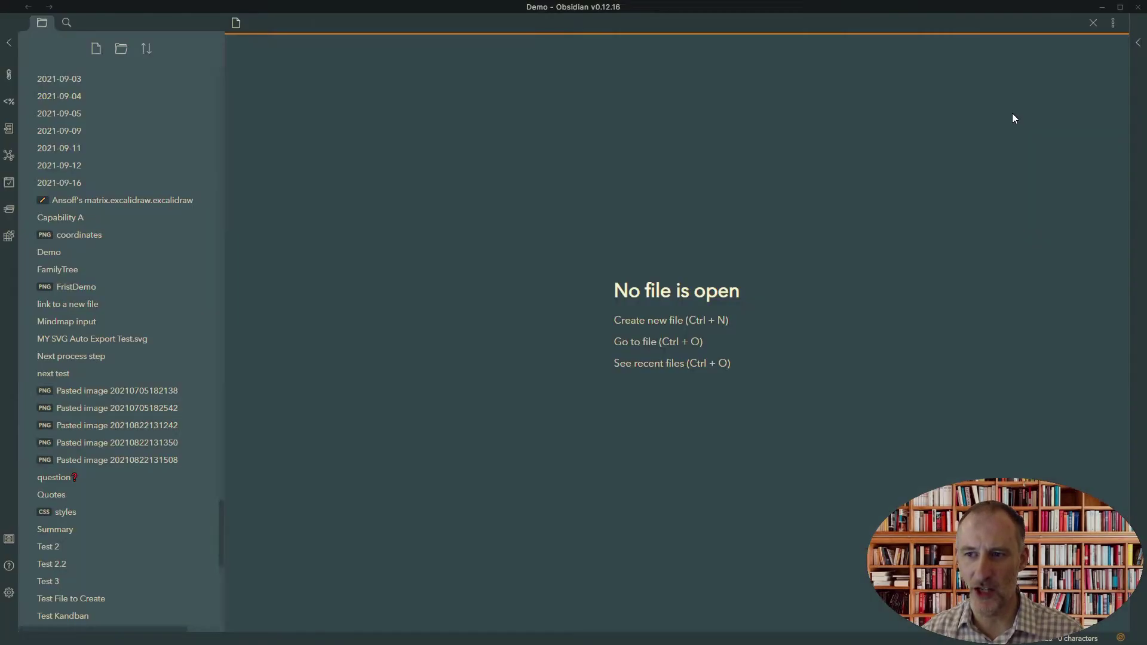
Recreate today's note with its Genesis 16:14 verse drawing, view the Gen-16 note, then close it
{"action": "left_click", "coordinate": [10, 186]}
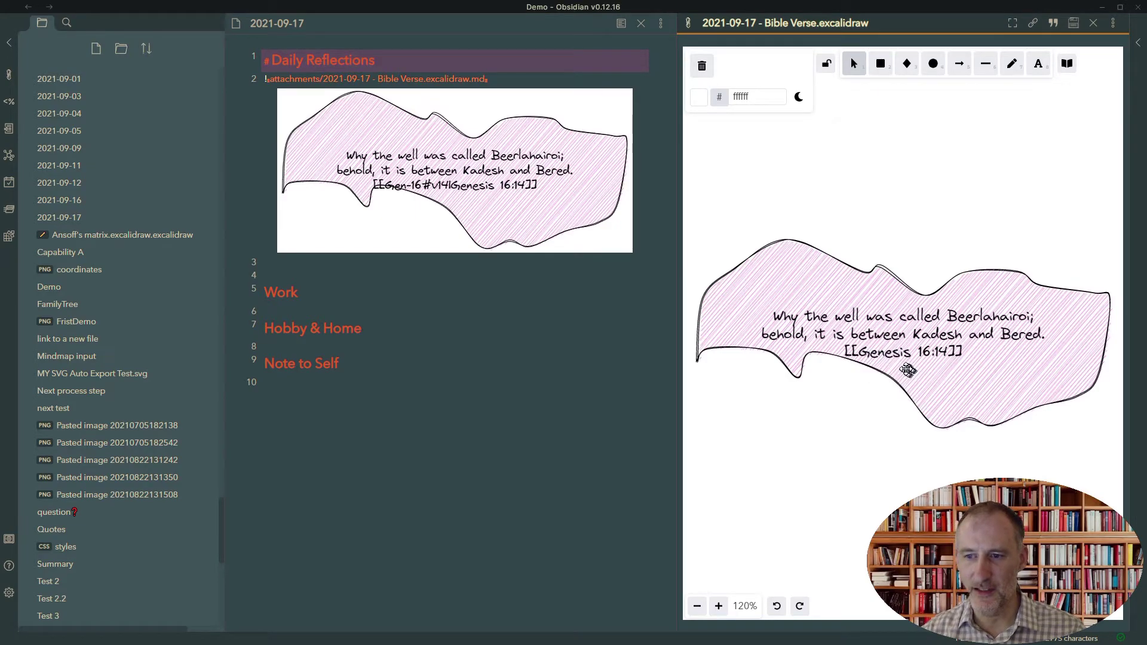
{"action": "mouse_move", "coordinate": [901, 357]}
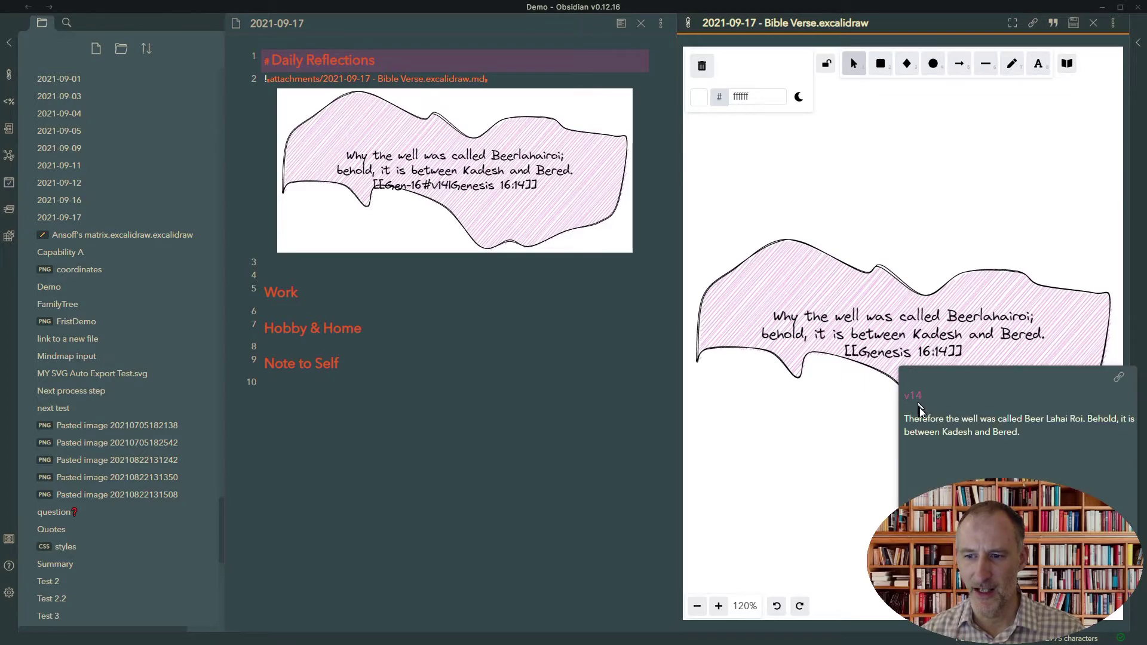
{"action": "left_click", "coordinate": [1118, 383]}
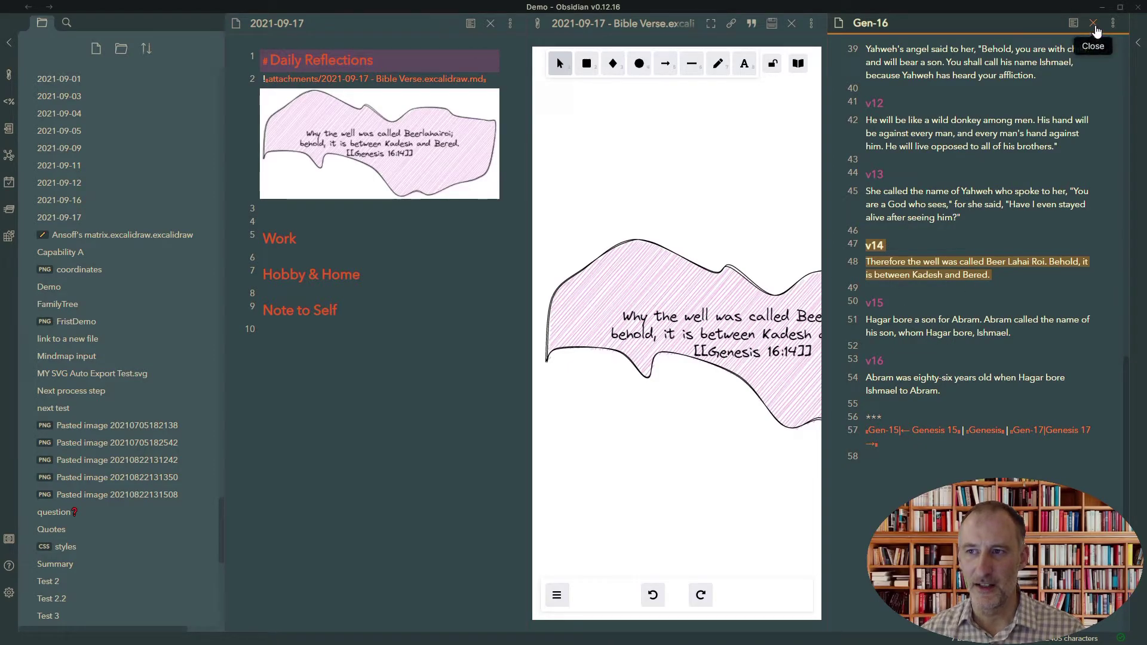
{"action": "left_click", "coordinate": [1093, 23]}
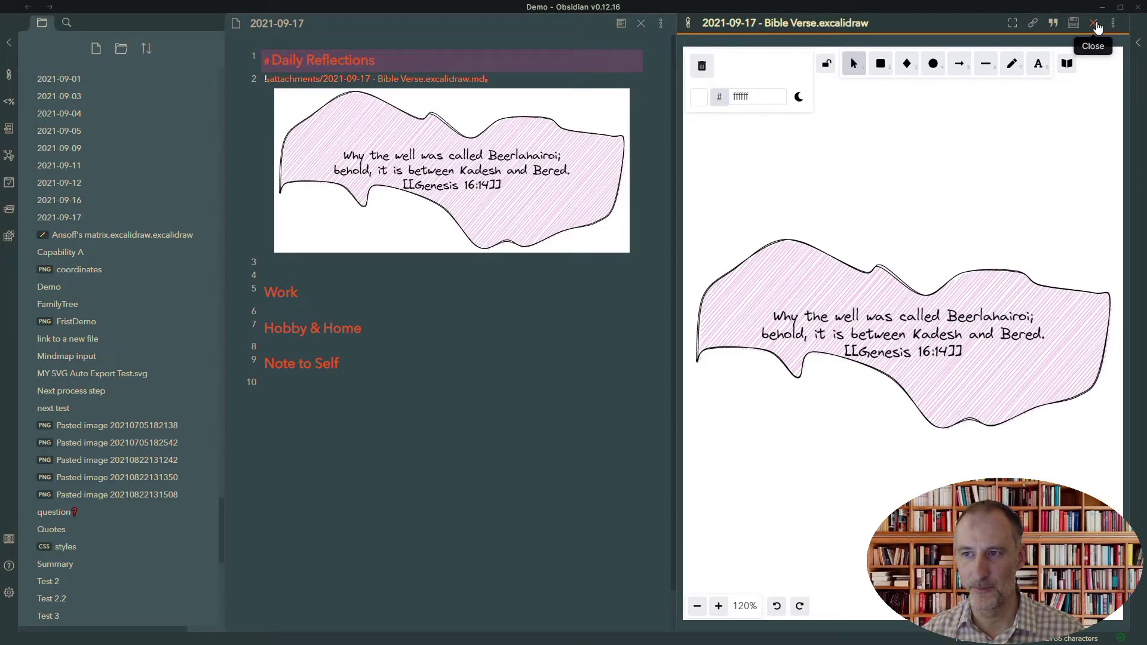
Close the verse drawing pane and open the DNP - Quote template from Templates
{"action": "left_click", "coordinate": [1095, 24]}
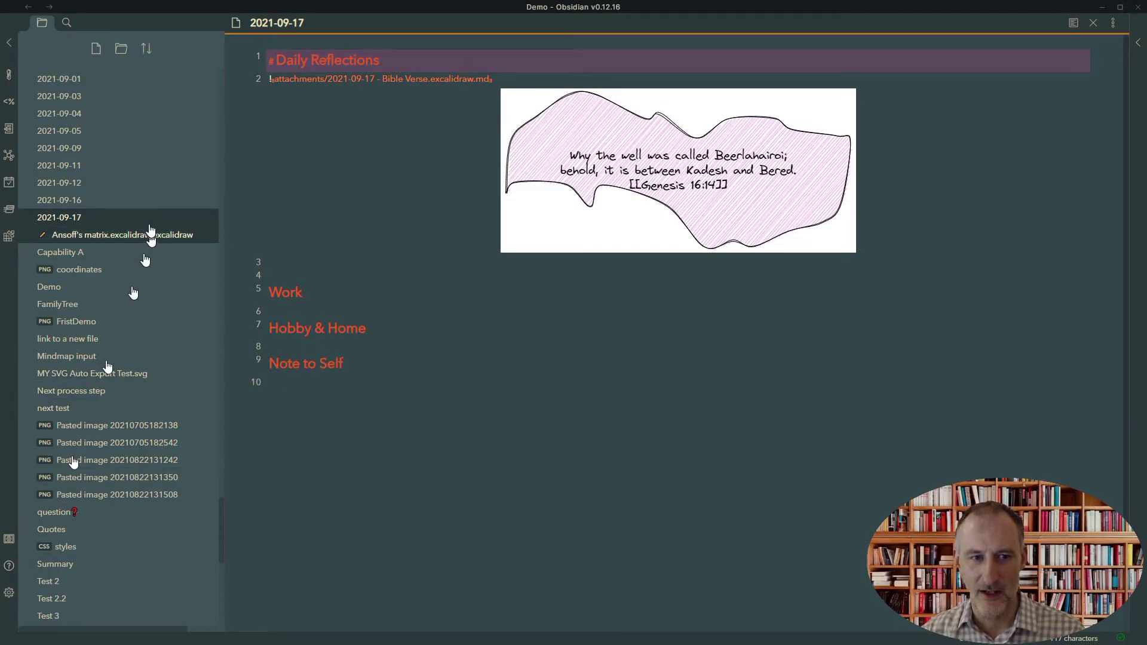
{"action": "scroll", "coordinate": [149, 242], "scroll_direction": "up", "scroll_amount": 15}
{"action": "scroll", "coordinate": [152, 239], "scroll_direction": "up", "scroll_amount": 4}
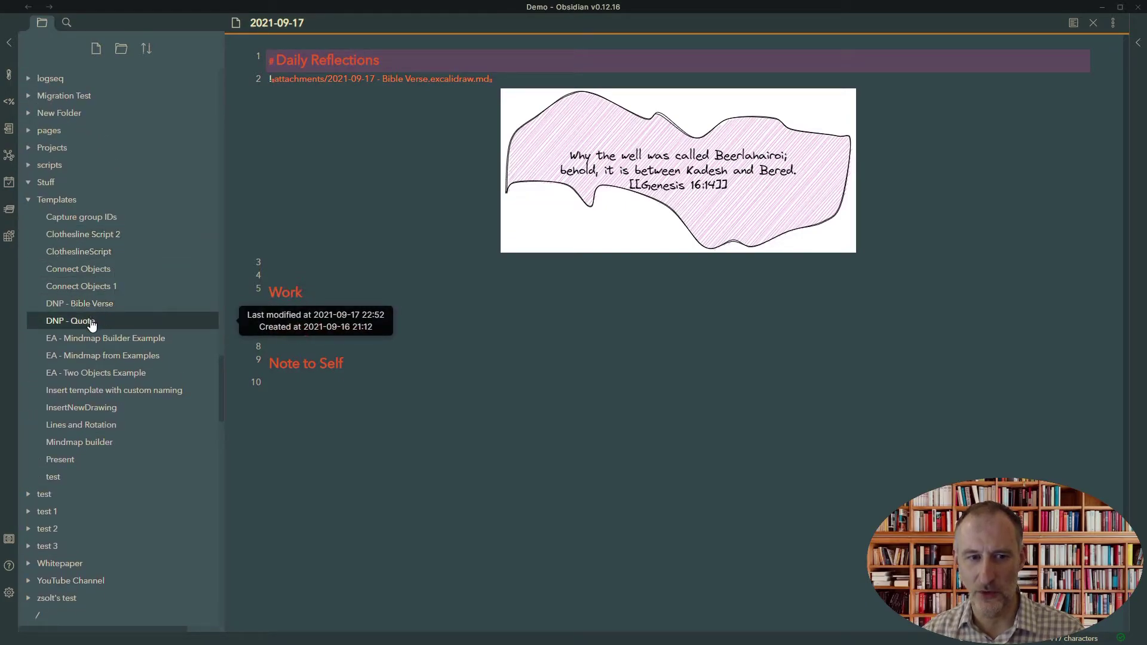
{"action": "left_click", "coordinate": [91, 321]}
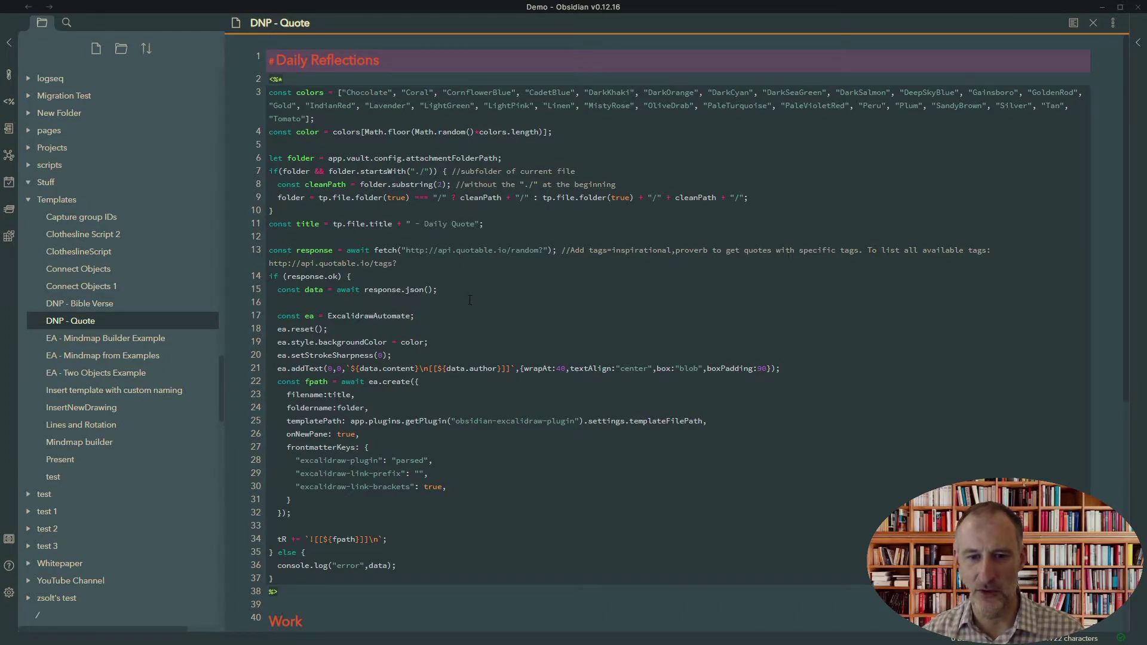
In the GitHub discussion, select the whole Daily Quote code from Daily Reflections to %>
{"action": "key", "text": "alt+Tab"}
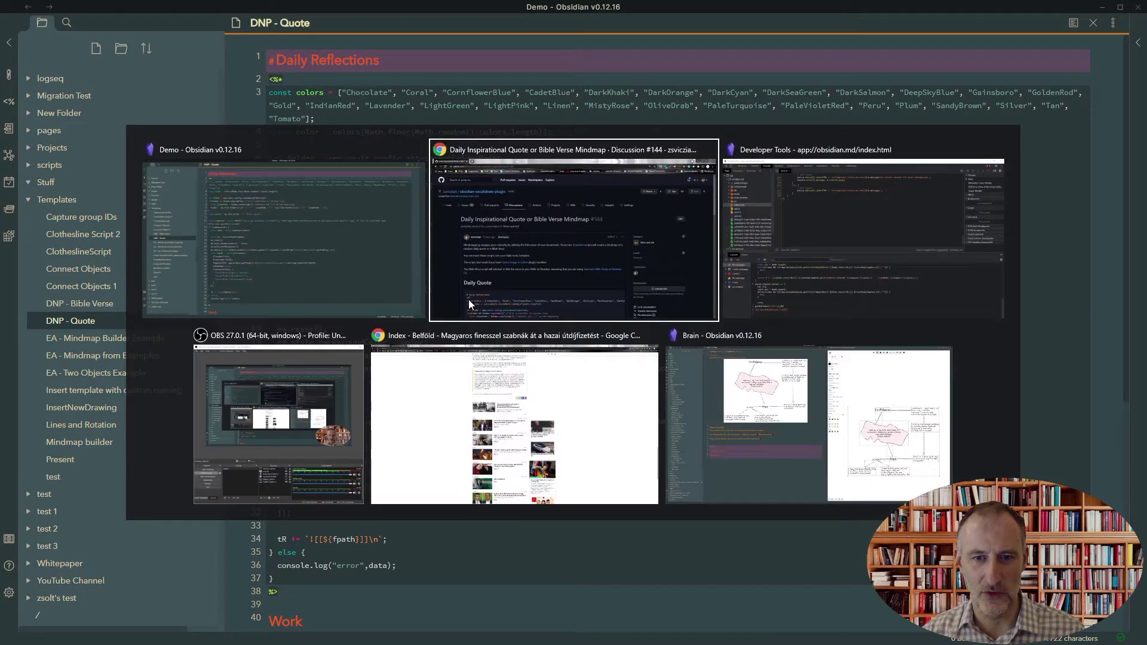
{"action": "scroll", "coordinate": [351, 445], "scroll_direction": "down", "scroll_amount": 4}
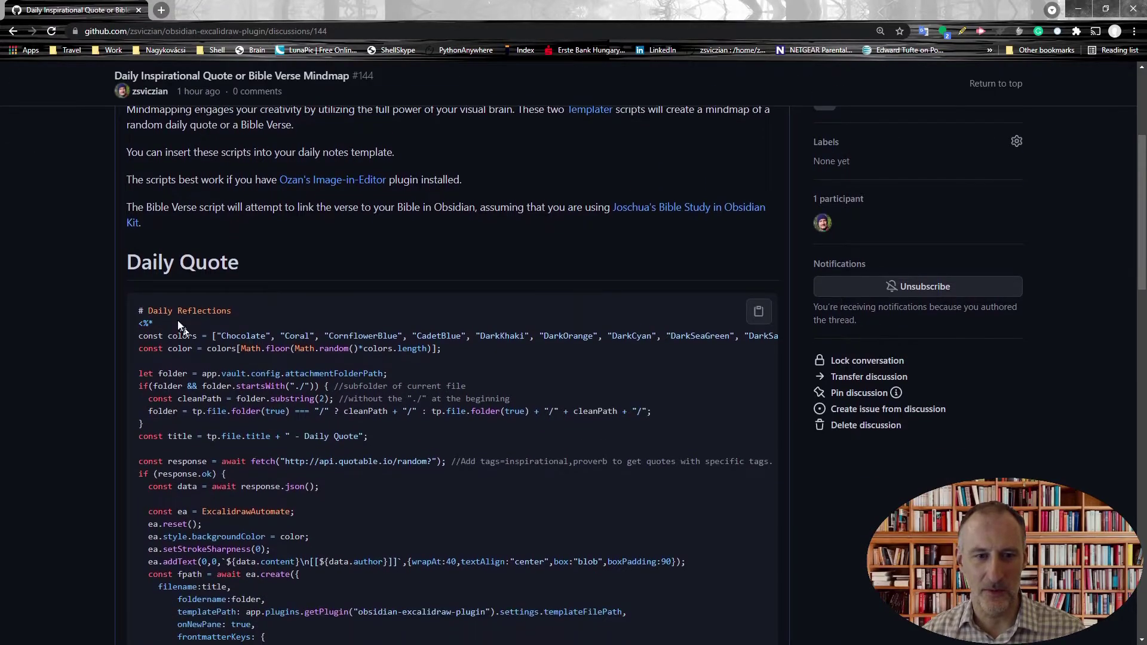
{"action": "left_click_drag", "start_coordinate": [139, 312], "coordinate": [202, 399]}
{"action": "scroll", "coordinate": [202, 406], "scroll_direction": "down", "scroll_amount": 4}
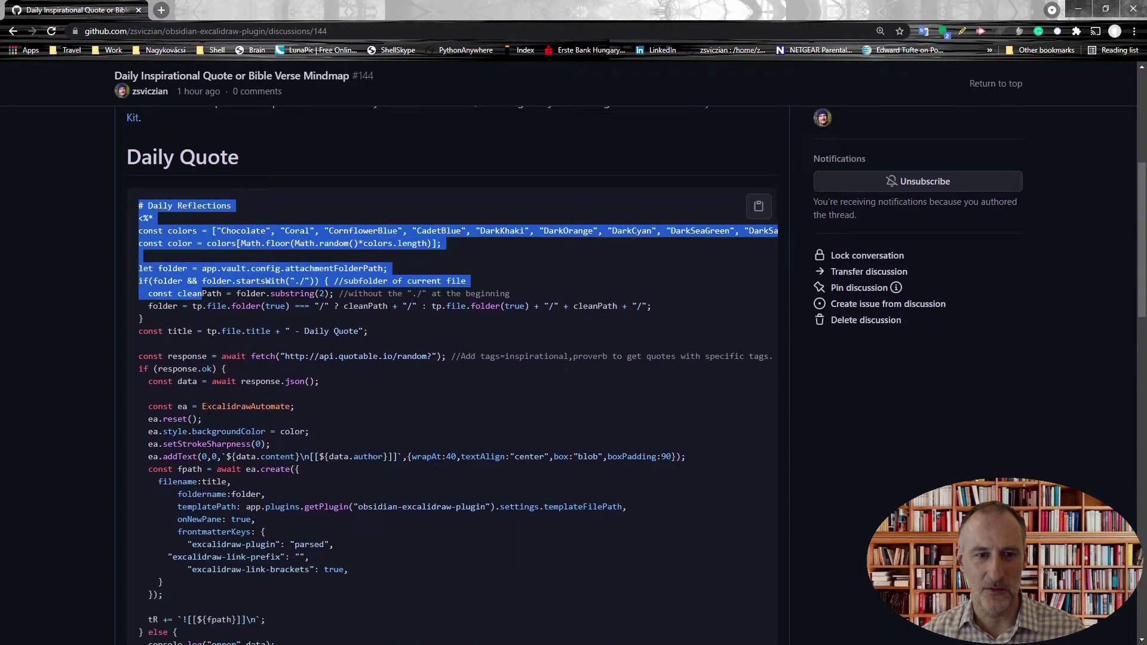
{"action": "left_click", "coordinate": [178, 532], "text": "shift"}
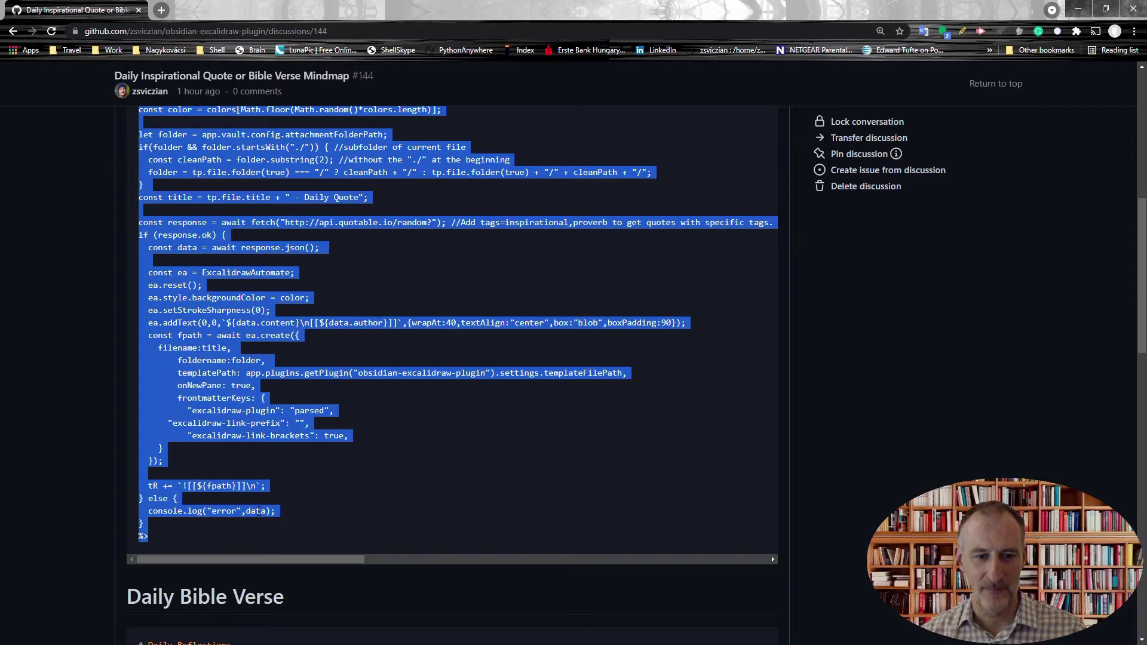
Create a new note in the Templates folder and paste the Daily Quote script into it
{"action": "key", "text": "alt+Tab"}
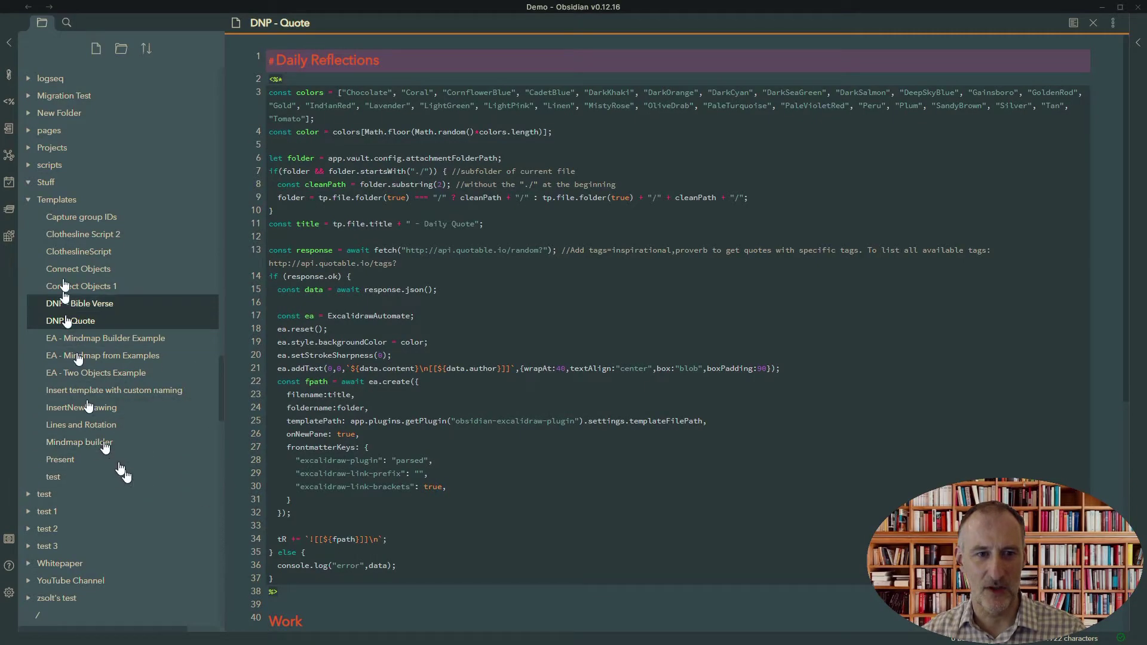
{"action": "right_click", "coordinate": [68, 205]}
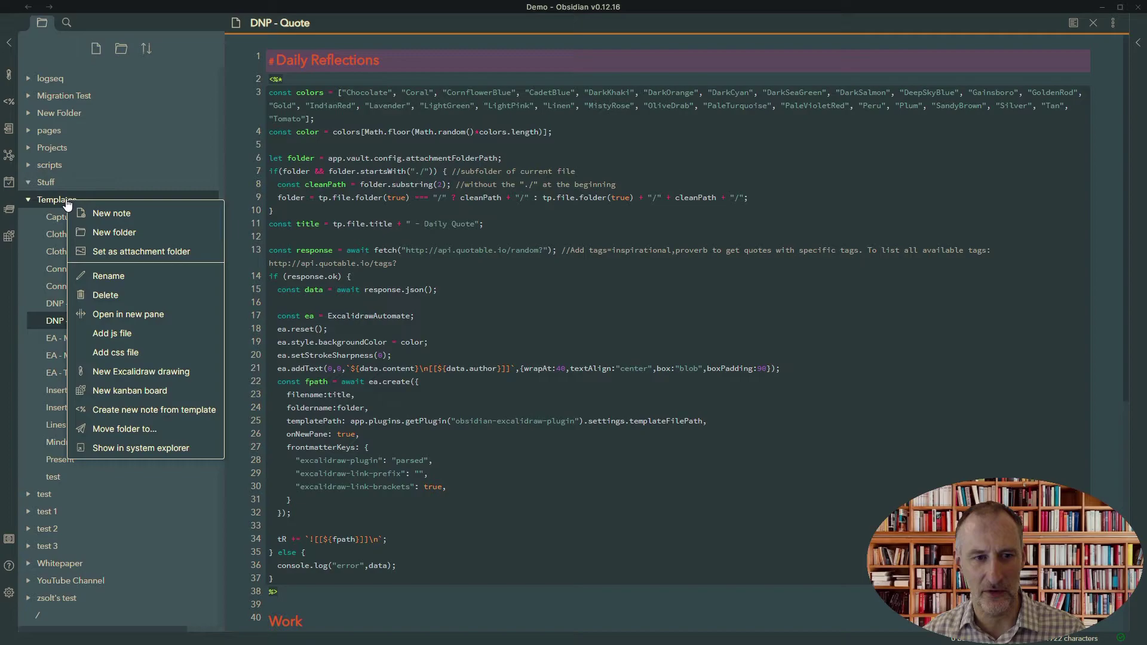
{"action": "left_click", "coordinate": [96, 214]}
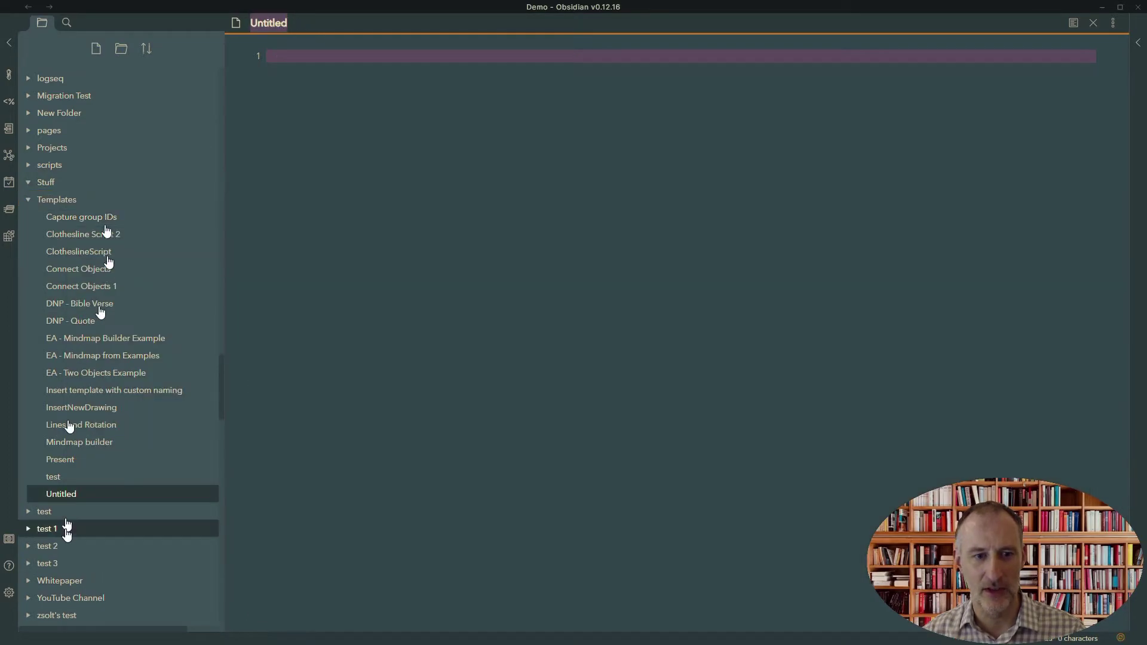
{"action": "left_click", "coordinate": [452, 303]}
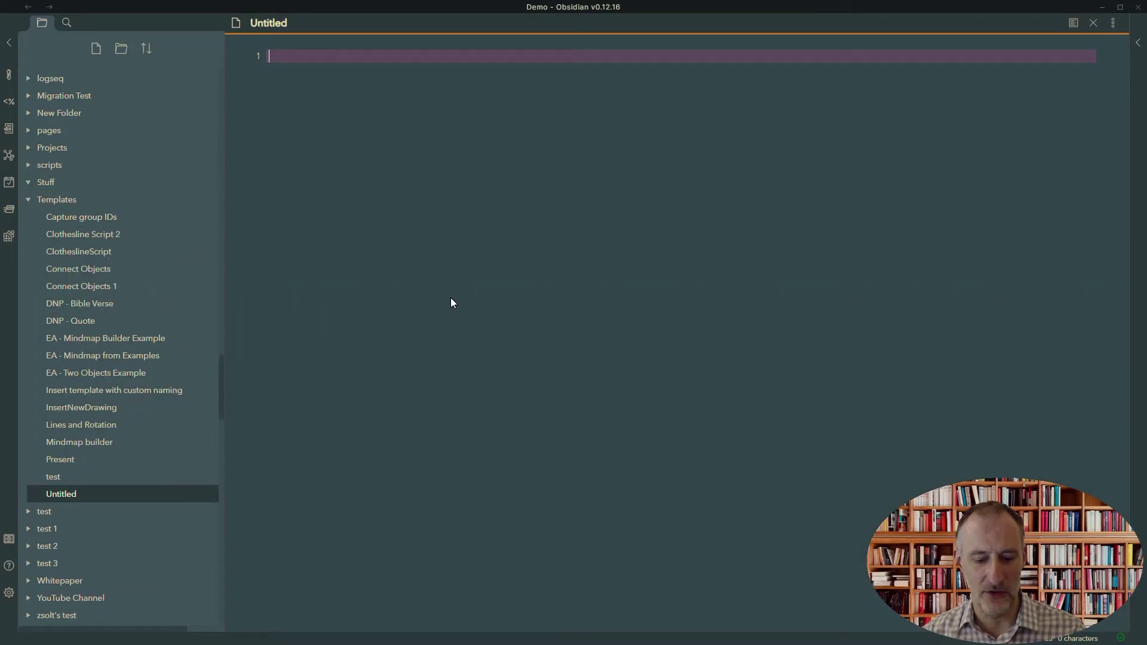
{"action": "key", "text": "ctrl+v"}
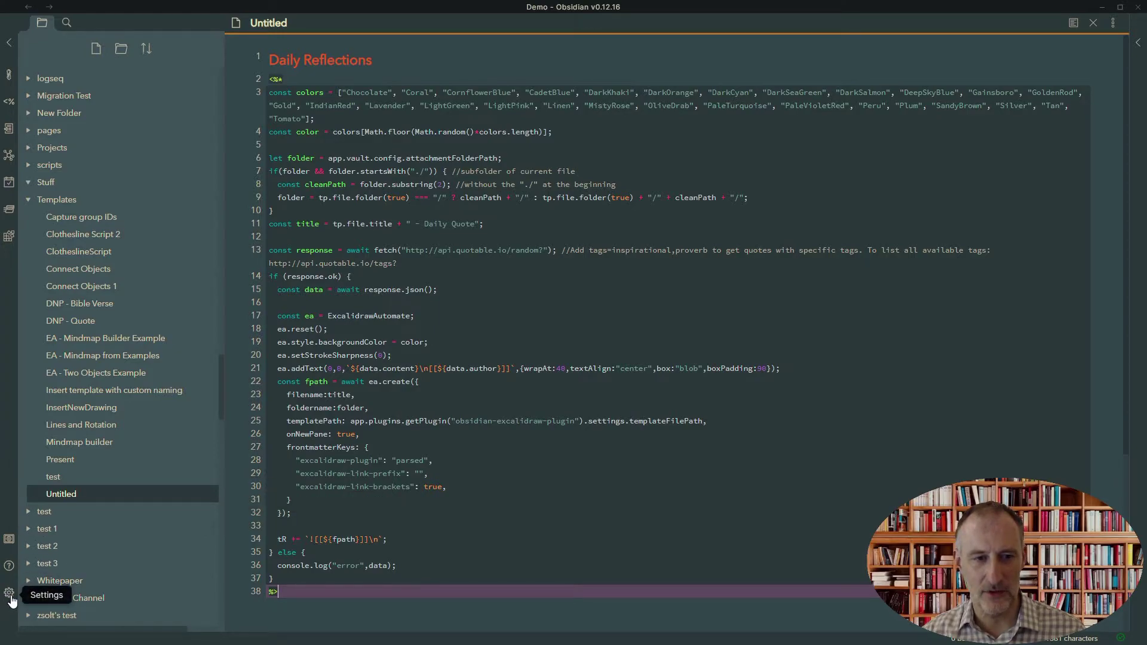
Open the DNP - Bible Verse template and compare it with the Daily Bible Verse code on GitHub
{"action": "left_click", "coordinate": [103, 305]}
{"action": "scroll", "coordinate": [600, 175], "scroll_direction": "down", "scroll_amount": 3}
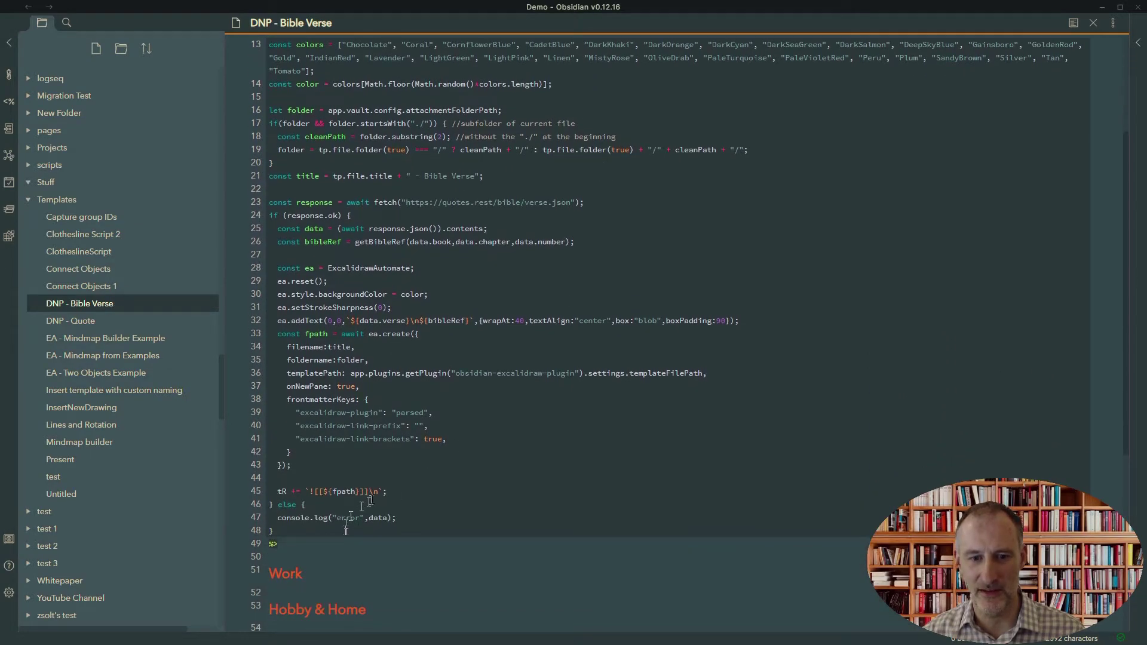
{"action": "key", "text": "alt+Tab"}
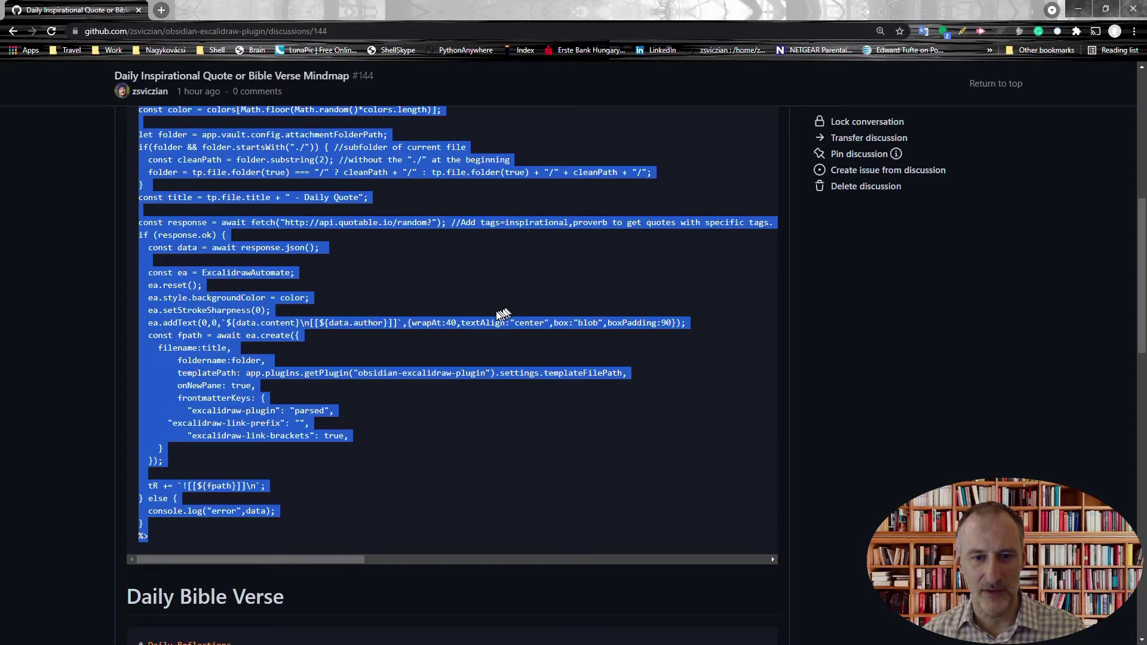
{"action": "scroll", "coordinate": [292, 454], "scroll_direction": "down", "scroll_amount": 4}
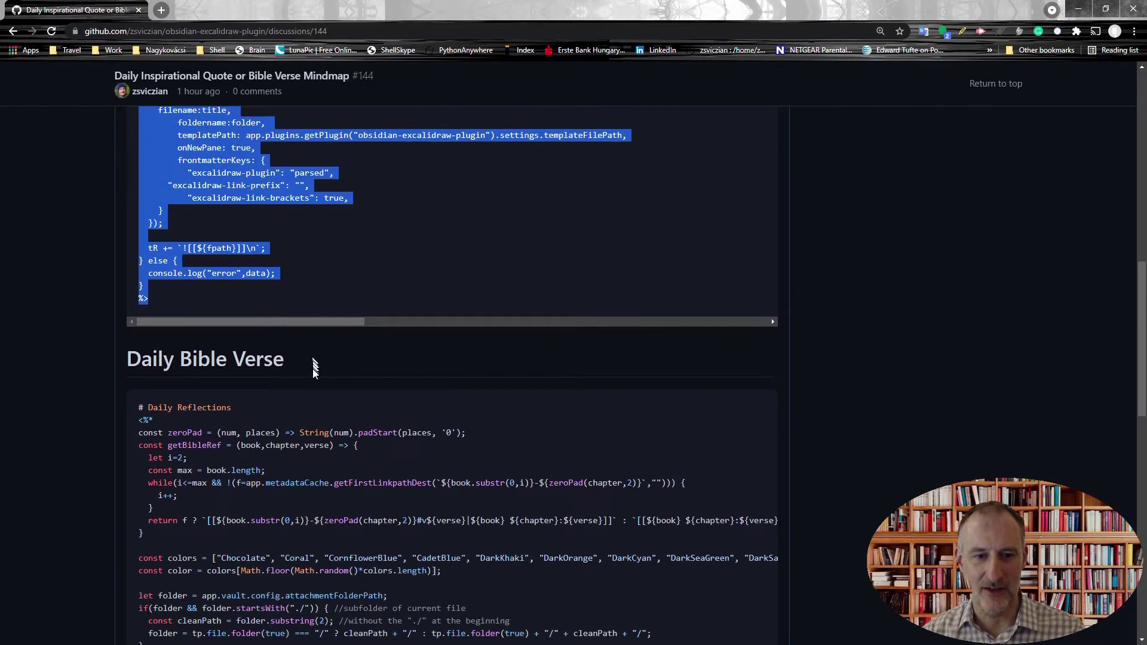
{"action": "scroll", "coordinate": [297, 412], "scroll_direction": "down", "scroll_amount": 1}
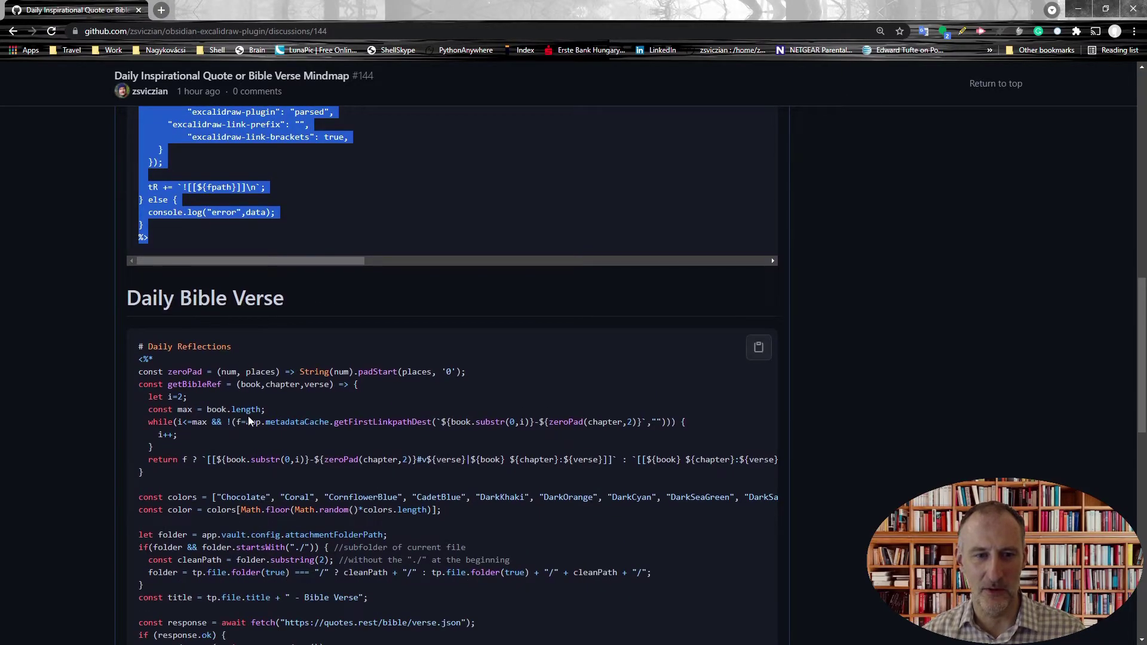
{"action": "scroll", "coordinate": [238, 402], "scroll_direction": "down", "scroll_amount": 2}
{"action": "scroll", "coordinate": [237, 399], "scroll_direction": "down", "scroll_amount": 4}
{"action": "scroll", "coordinate": [230, 395], "scroll_direction": "up", "scroll_amount": 1}
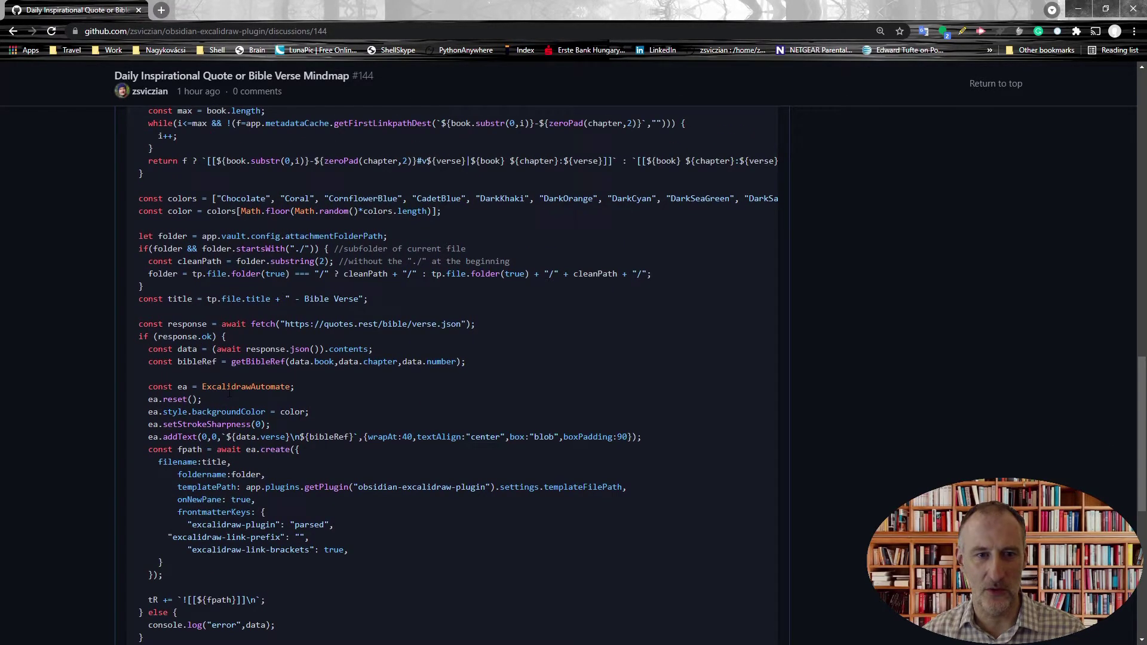
{"action": "scroll", "coordinate": [228, 396], "scroll_direction": "up", "scroll_amount": 1}
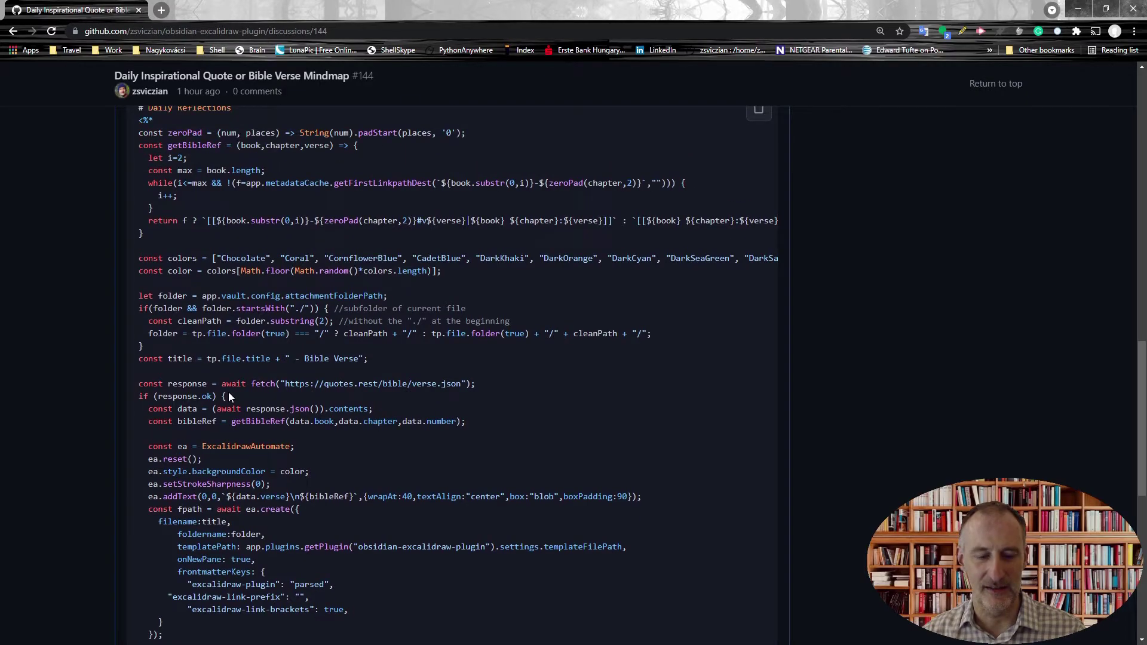
{"action": "key", "text": "alt+Tab"}
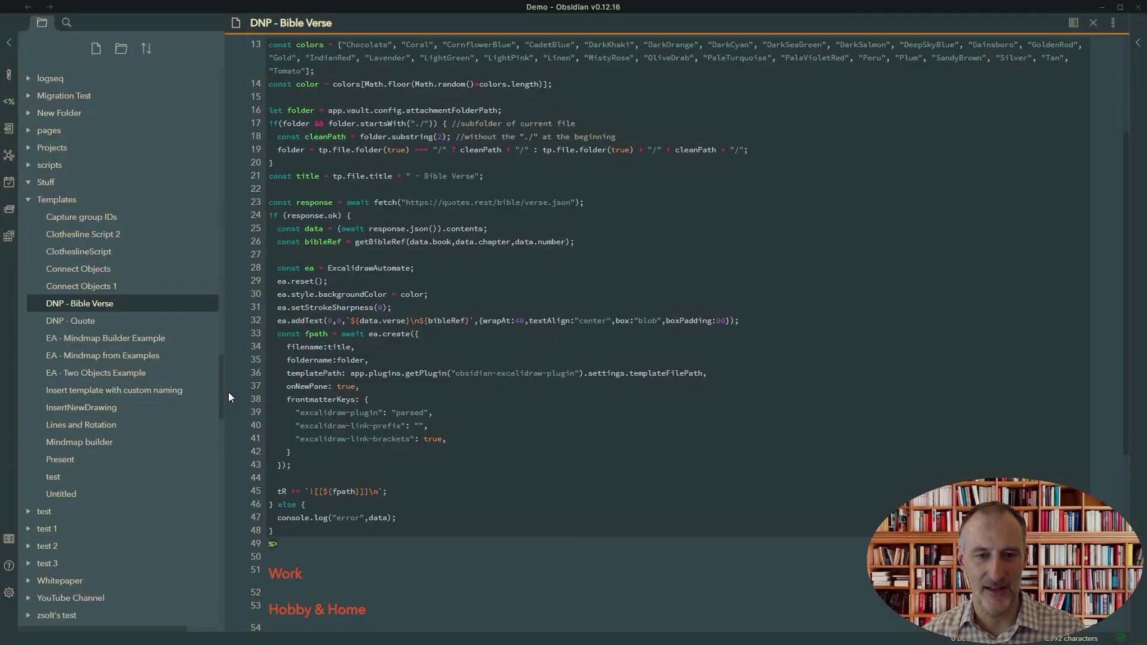
Open Settings and find the Daily notes plugin options by searching 'dai'
{"action": "left_click", "coordinate": [9, 594]}
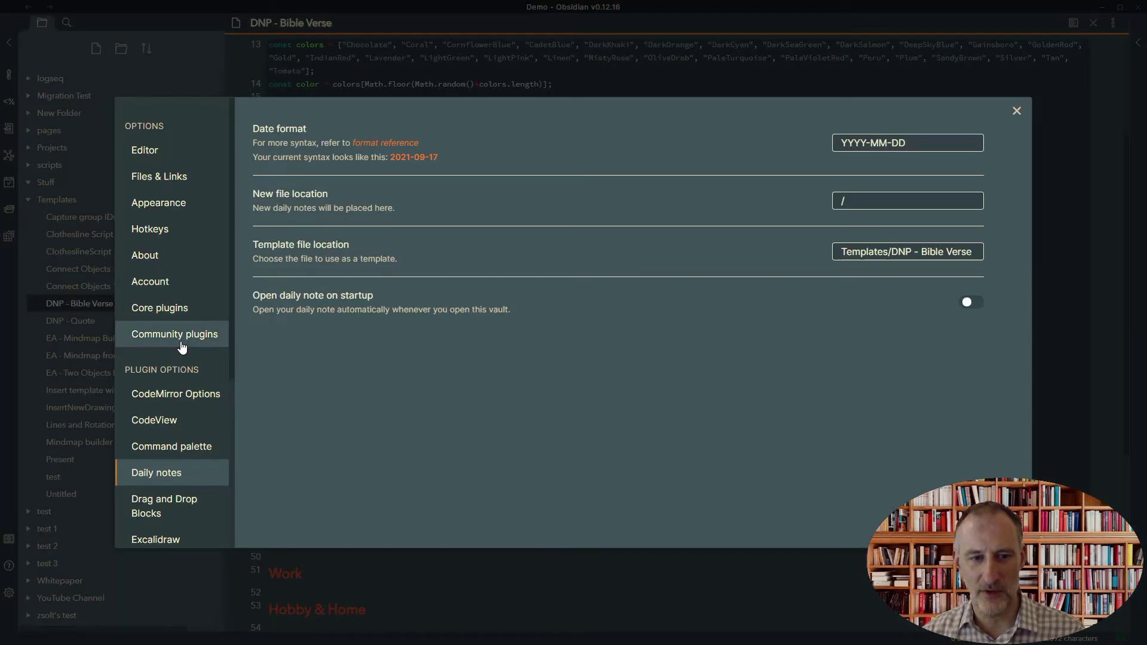
{"action": "left_click", "coordinate": [172, 311]}
{"action": "left_click", "coordinate": [879, 132]}
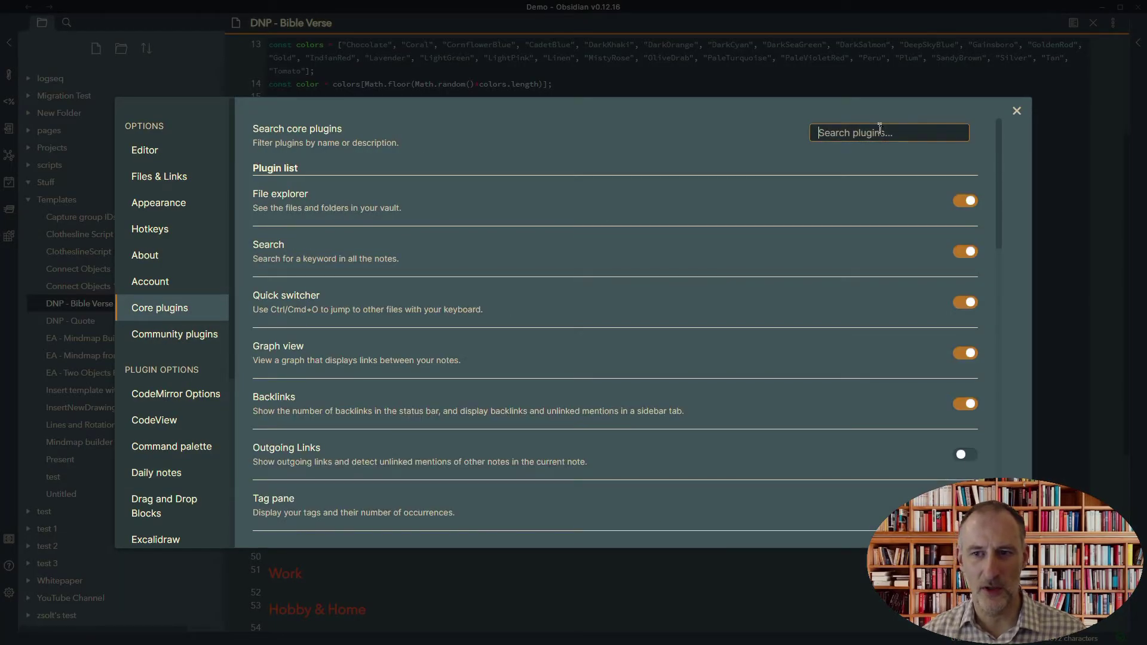
{"action": "type", "text": "dail"}
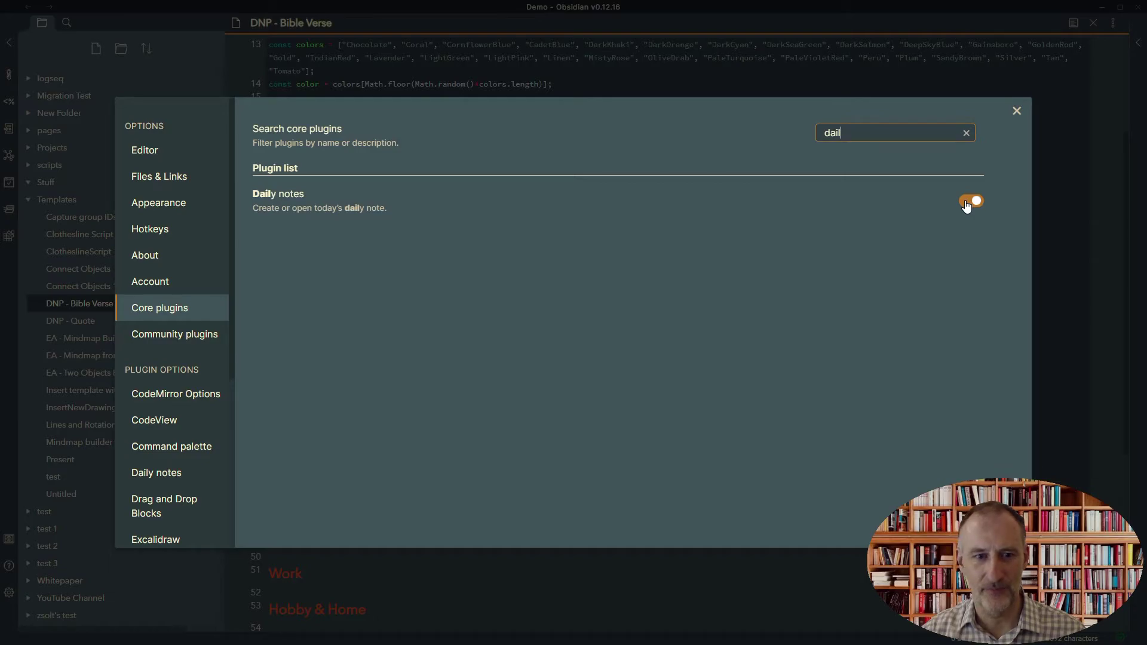
{"action": "scroll", "coordinate": [179, 427], "scroll_direction": "down", "scroll_amount": 1}
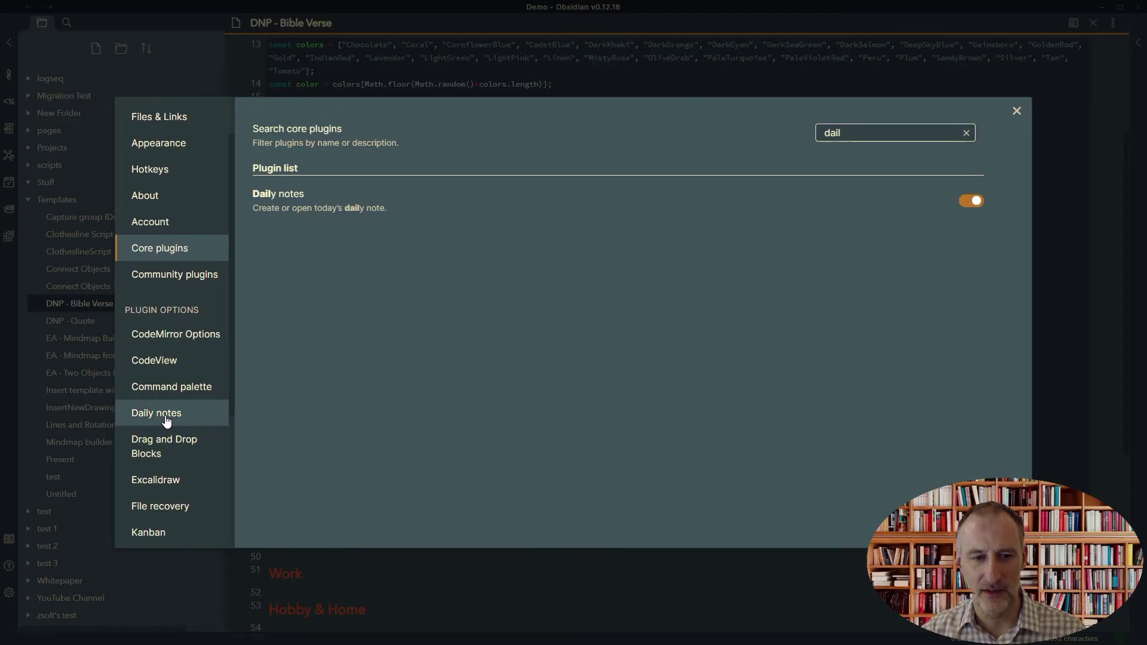
{"action": "left_click", "coordinate": [167, 421]}
Check the YYYY-MM-DD date format and the Templates/DNP - Bible Verse template path
{"action": "left_click", "coordinate": [915, 149]}
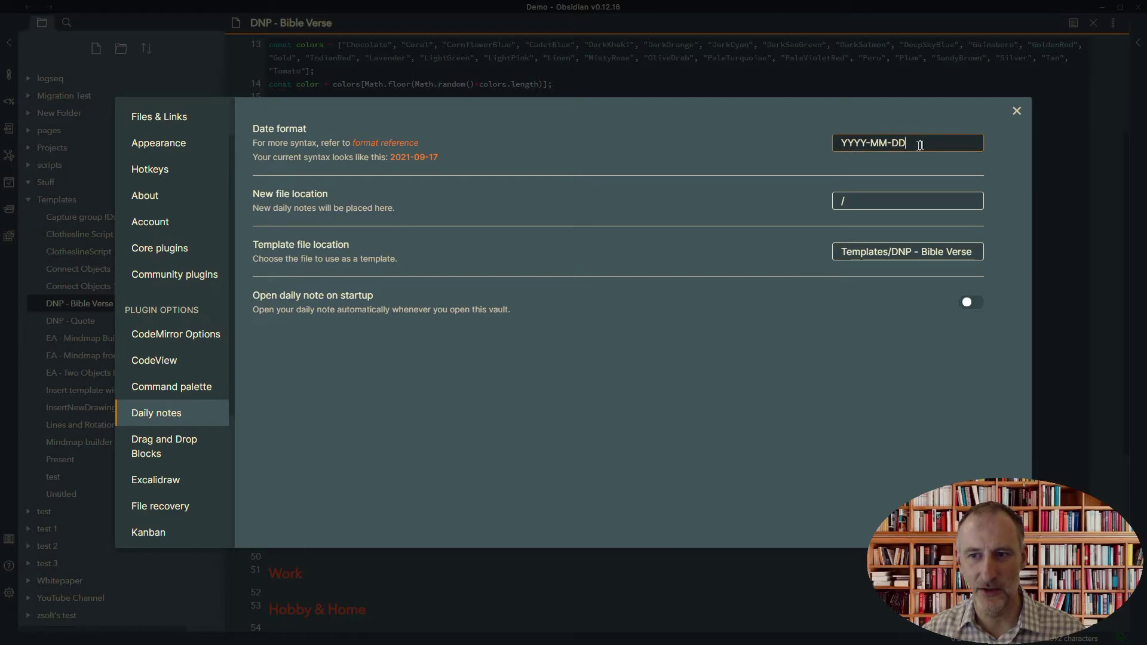
{"action": "key", "text": "ctrl+shift+Left"}
{"action": "key", "text": "ctrl+shift+Left"}
{"action": "key", "text": "ctrl+shift+Left"}
{"action": "left_click", "coordinate": [923, 146]}
{"action": "key", "text": "ctrl+shift+Left"}
{"action": "key", "text": "ctrl+shift+Left"}
{"action": "key", "text": "ctrl+shift+Left"}
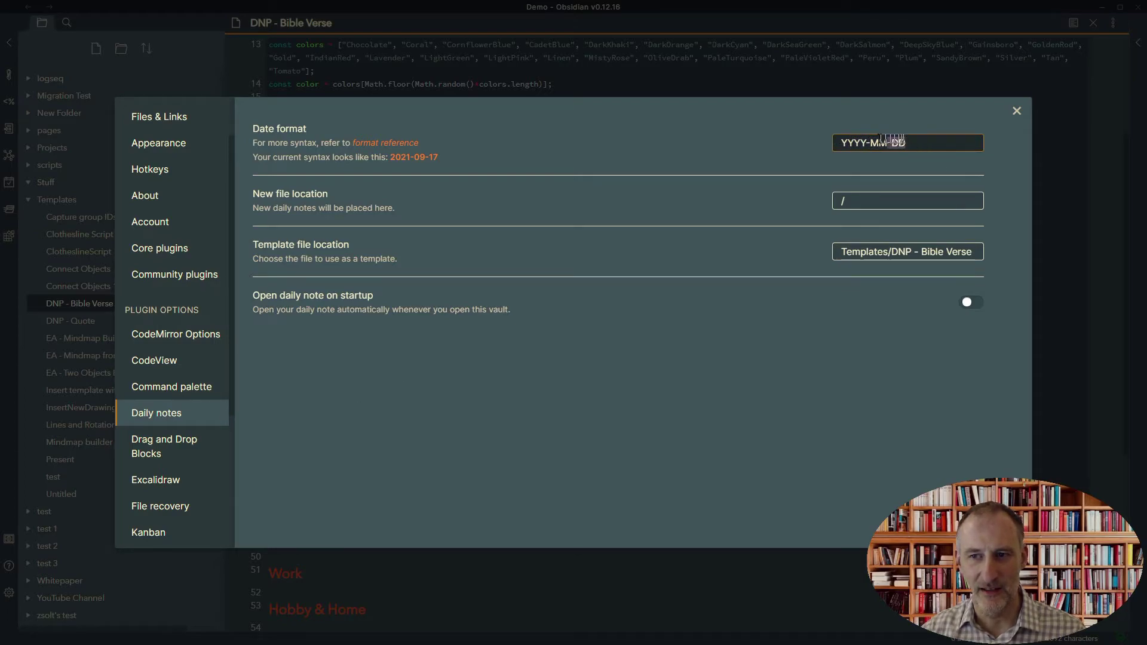
{"action": "left_click", "coordinate": [929, 148]}
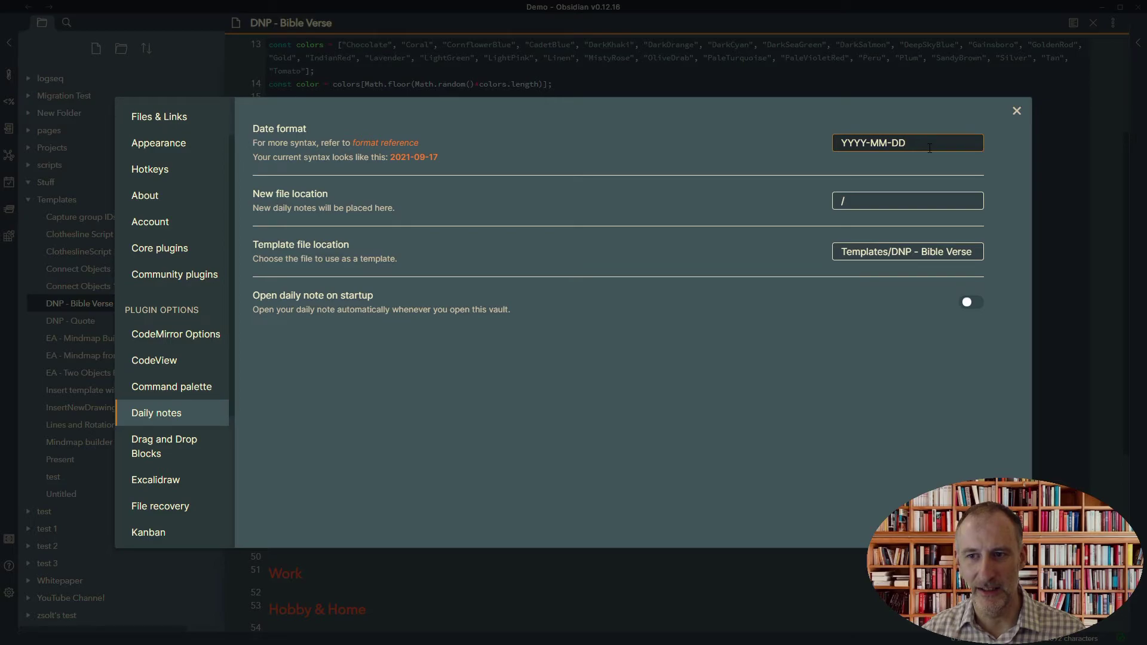
{"action": "key", "text": "ctrl+shift+Left"}
{"action": "key", "text": "ctrl+shift+Left"}
{"action": "key", "text": "ctrl+shift+Left"}
{"action": "left_click", "coordinate": [929, 148]}
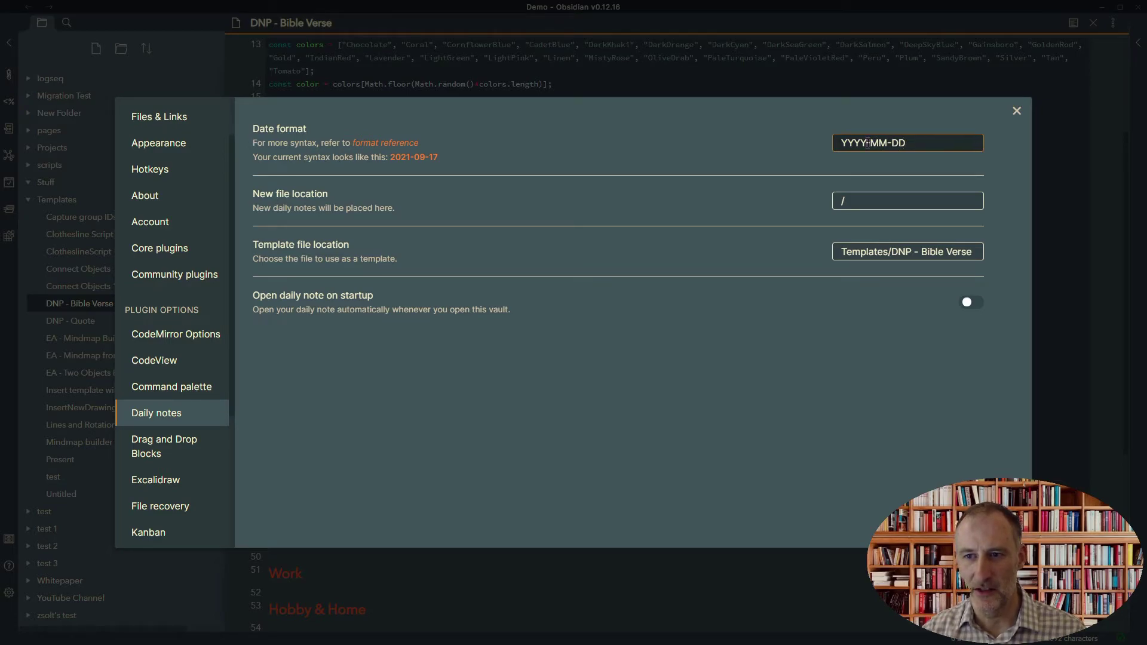
{"action": "key", "text": "ctrl+shift+Left"}
{"action": "key", "text": "ctrl+shift+Left"}
{"action": "key", "text": "ctrl+shift+Left"}
{"action": "left_click", "coordinate": [923, 145]}
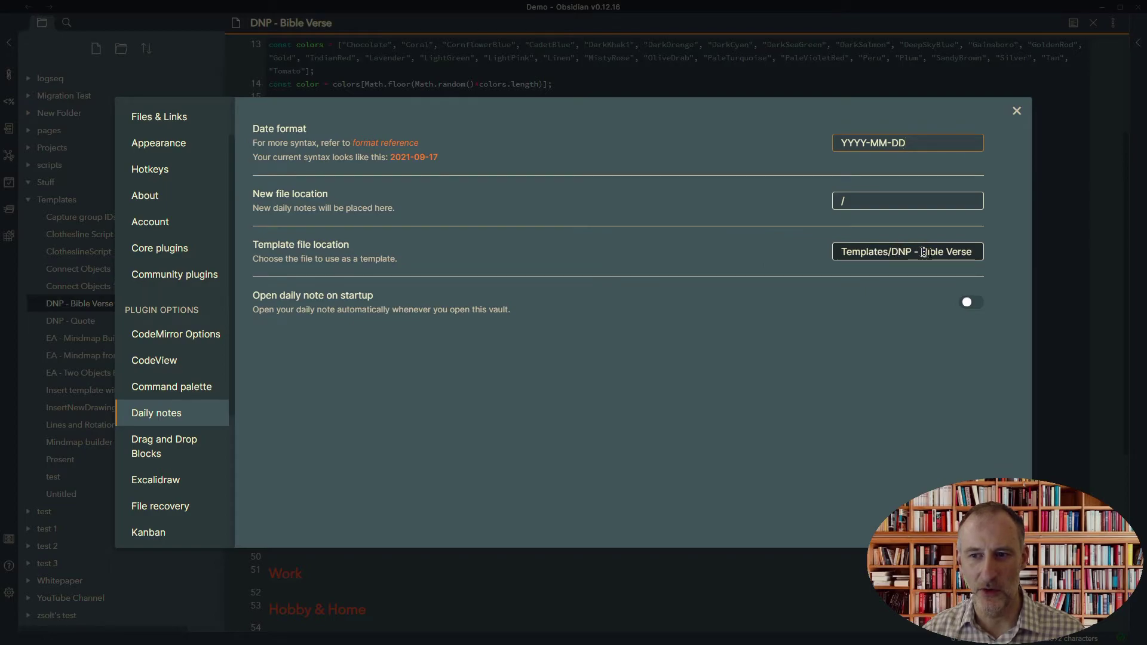
{"action": "left_click_drag", "start_coordinate": [976, 253], "coordinate": [820, 252]}
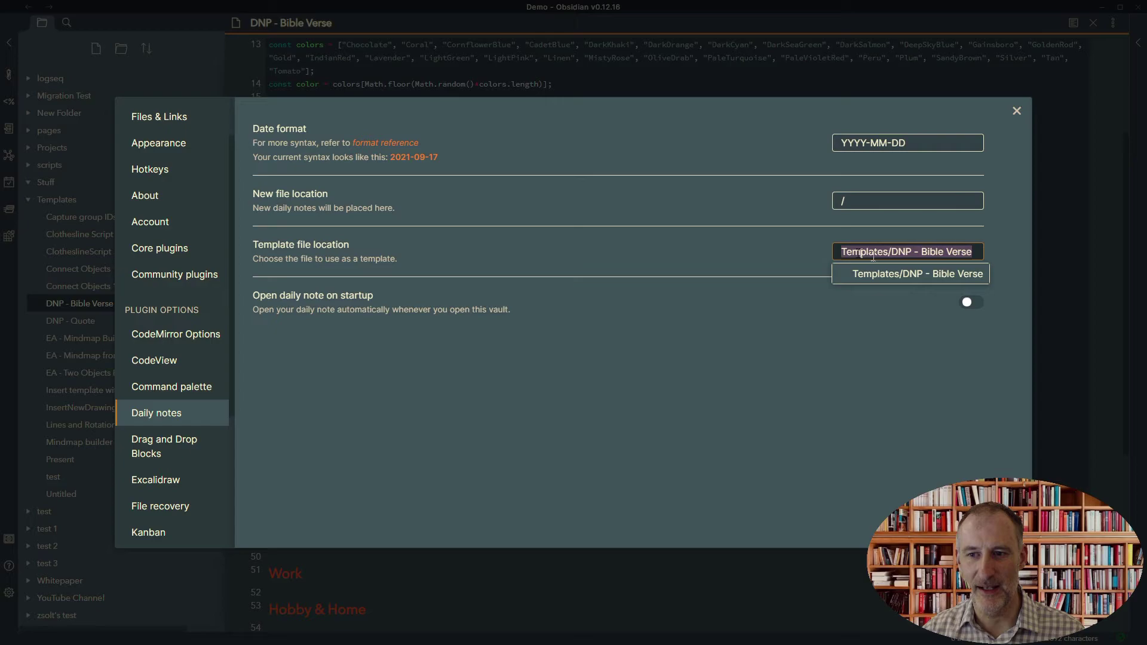
{"action": "scroll", "coordinate": [188, 402], "scroll_direction": "down", "scroll_amount": 4}
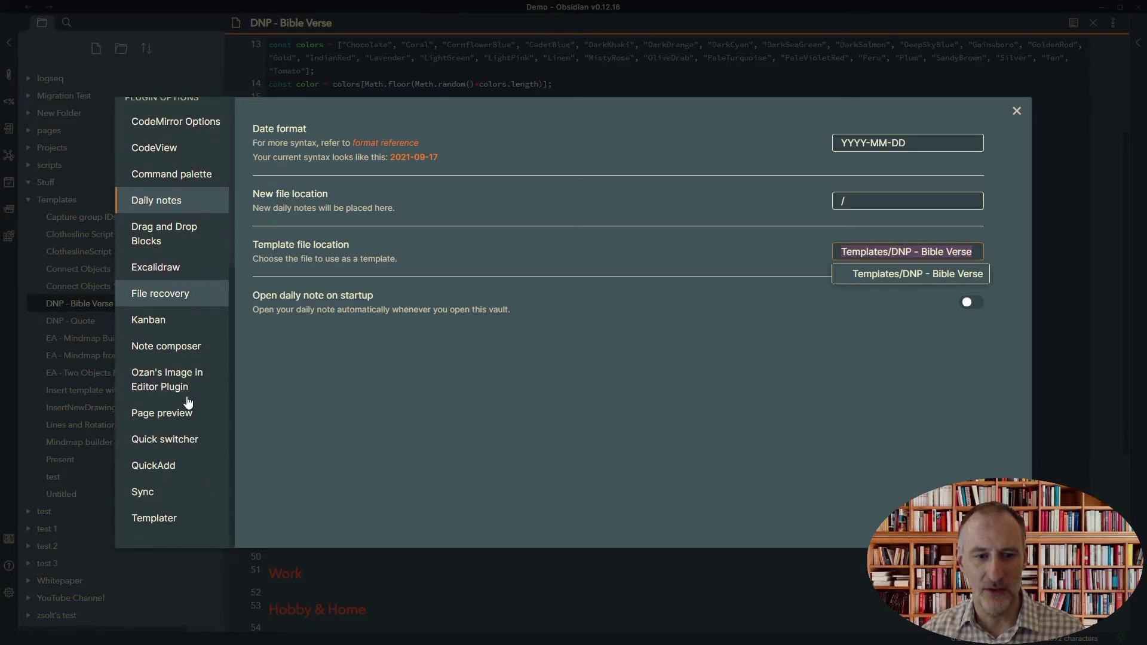
Confirm Templater uses the Templates folder with new-file triggering on, then close Settings
{"action": "left_click", "coordinate": [174, 521]}
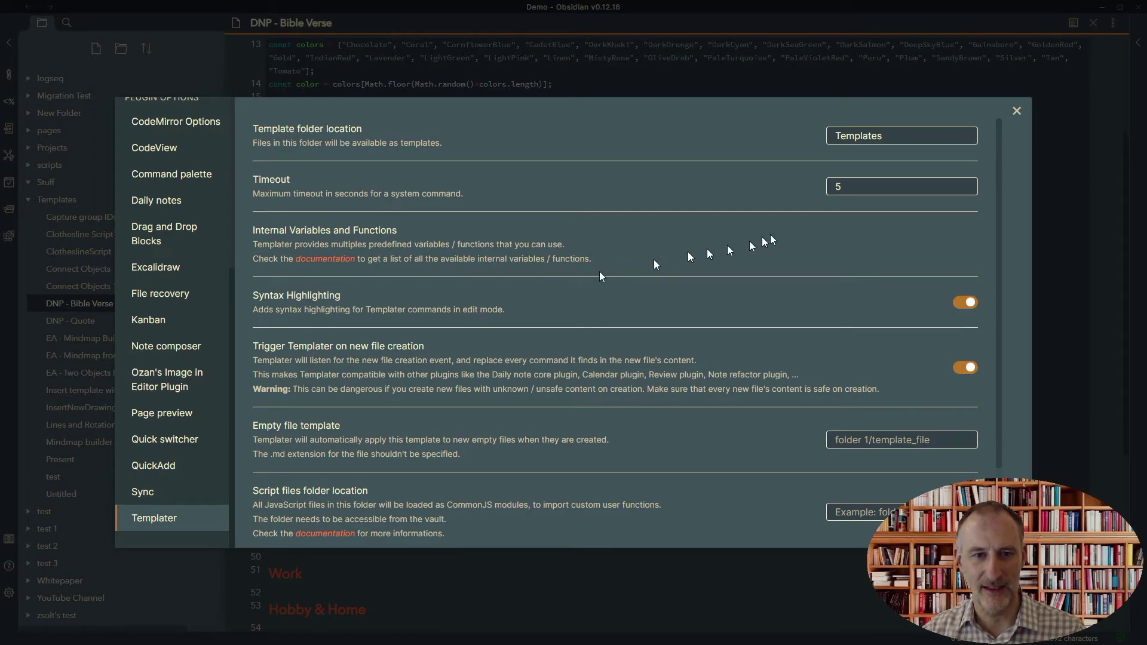
{"action": "left_click", "coordinate": [906, 135]}
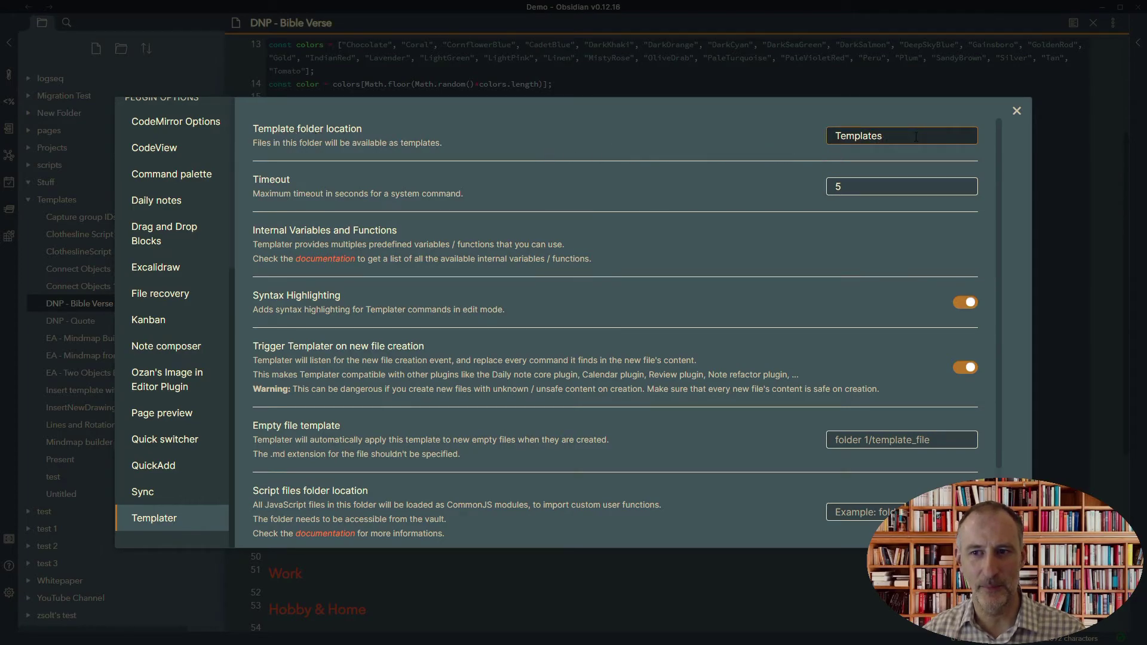
{"action": "left_click_drag", "start_coordinate": [916, 136], "coordinate": [833, 135]}
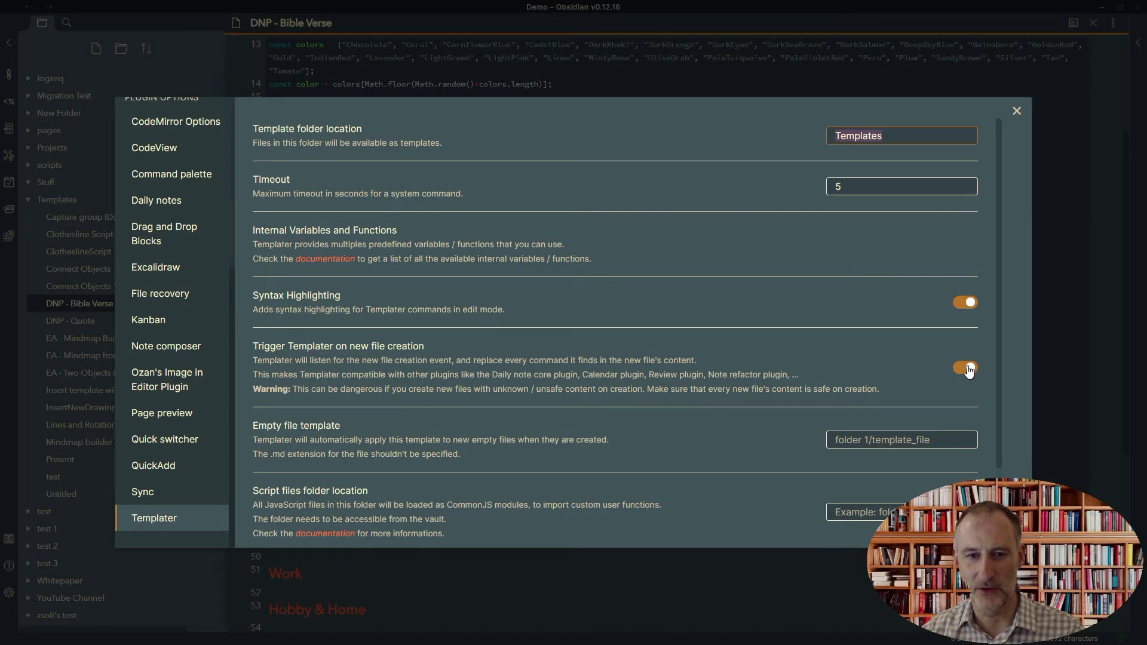
{"action": "left_click", "coordinate": [252, 295]}
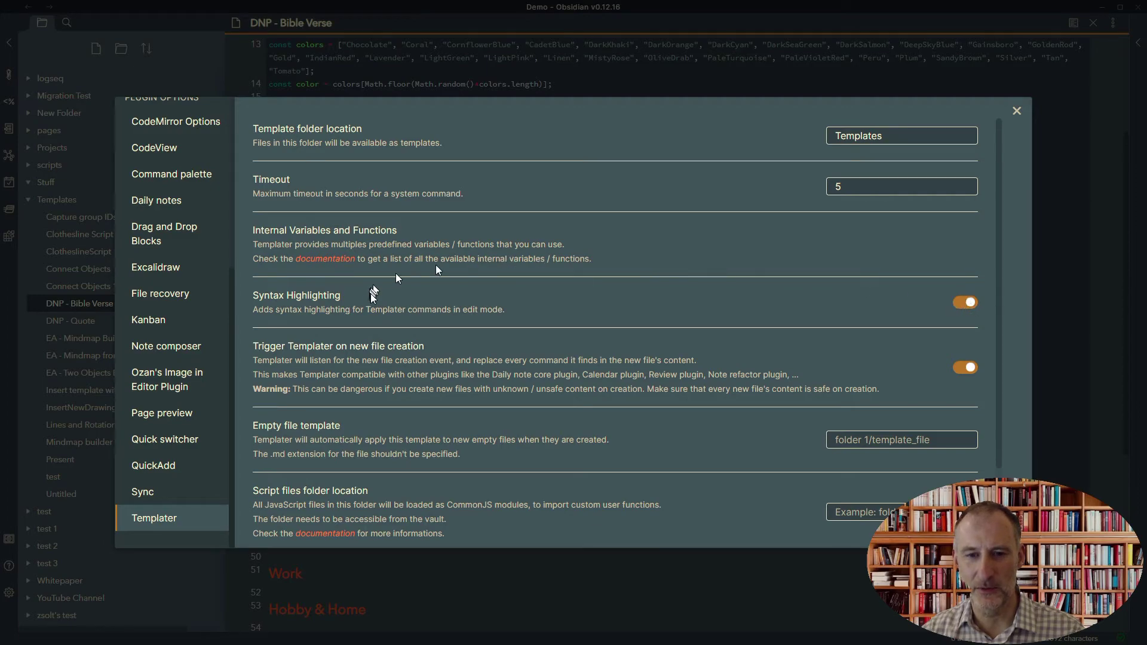
{"action": "scroll", "coordinate": [372, 296], "scroll_direction": "down", "scroll_amount": 2}
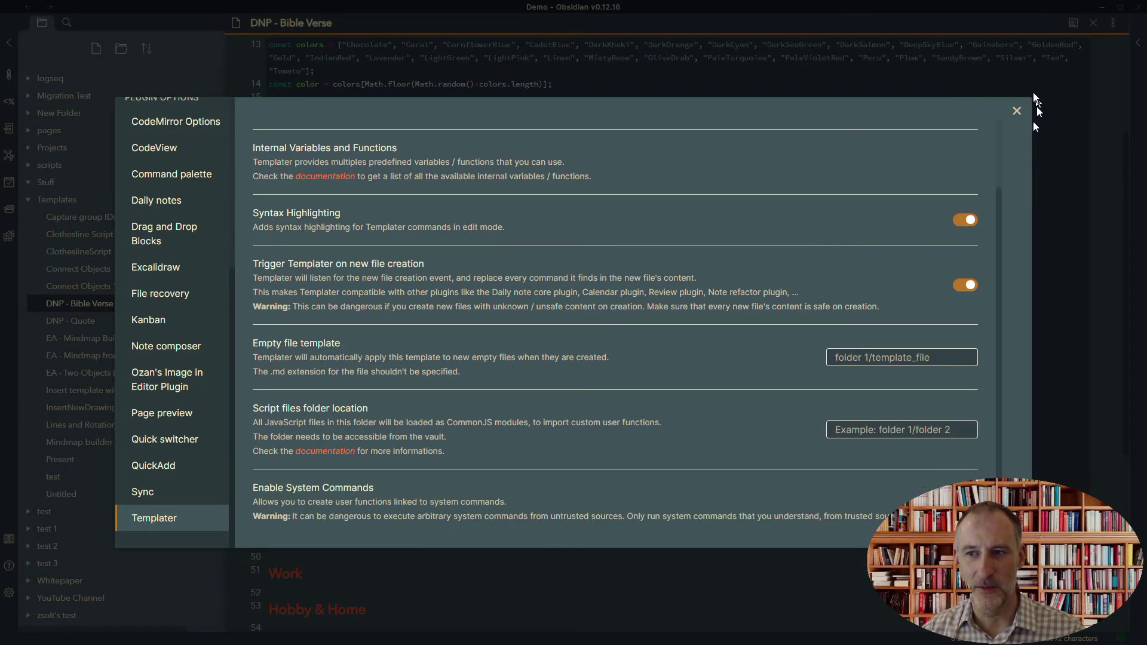
{"action": "left_click", "coordinate": [1017, 111]}
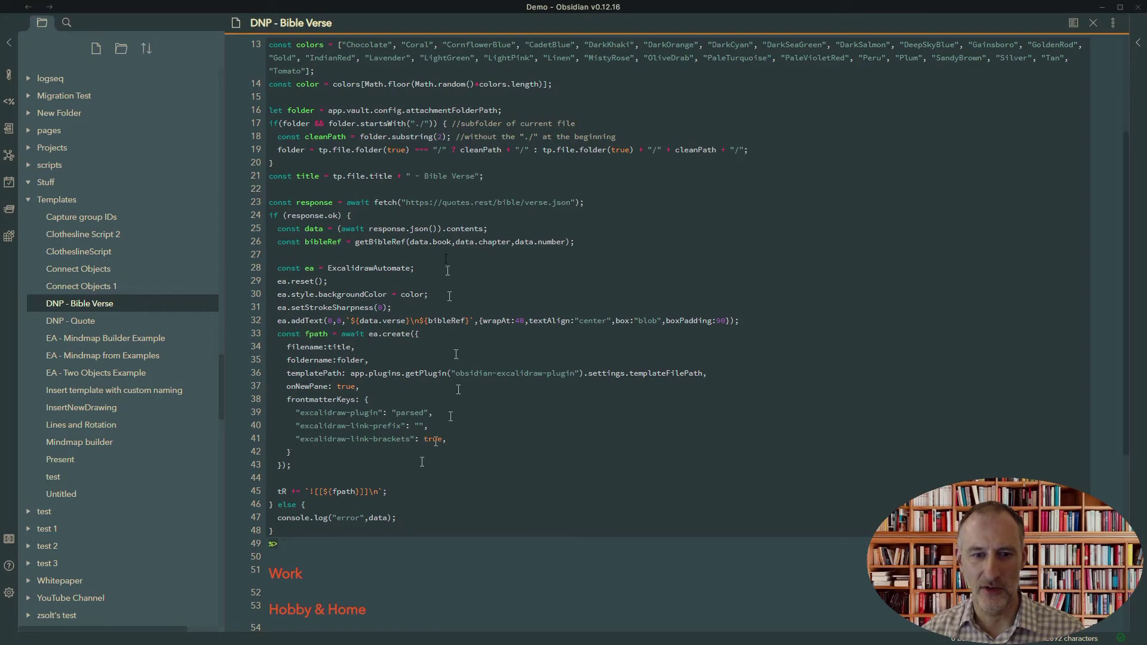
{"action": "scroll", "coordinate": [356, 107], "scroll_direction": "up", "scroll_amount": 5}
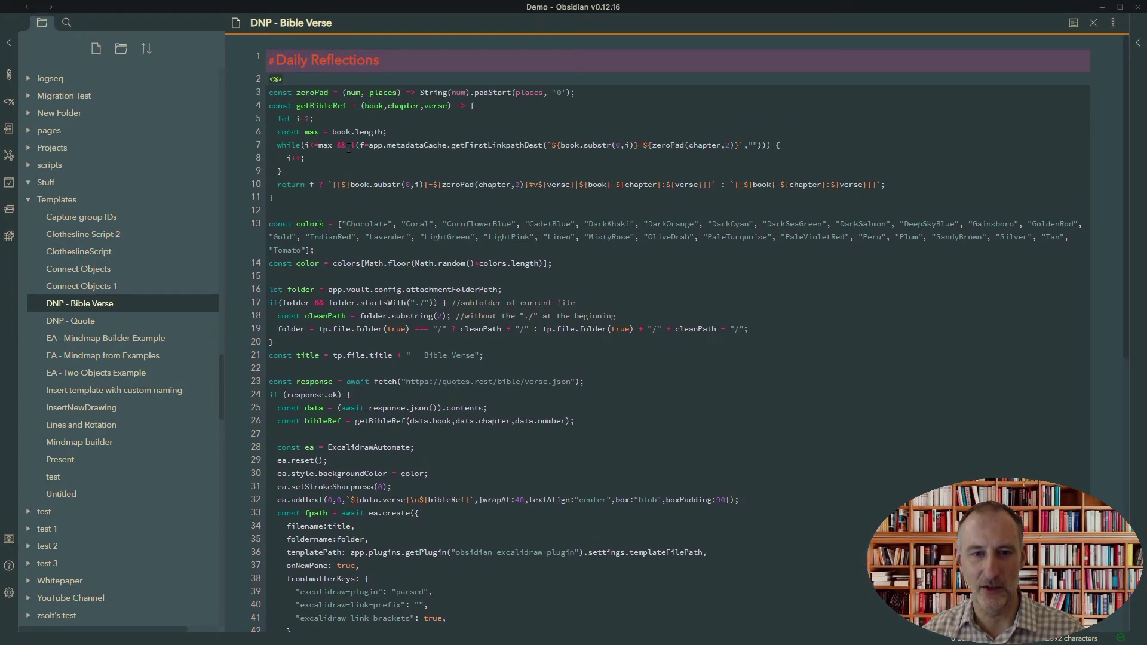
Confirm Image in Editor's Render Excalidraw in Editor is on, then reopen the 2021-09-17 daily note
{"action": "left_click", "coordinate": [10, 595]}
{"action": "scroll", "coordinate": [174, 374], "scroll_direction": "down", "scroll_amount": 2}
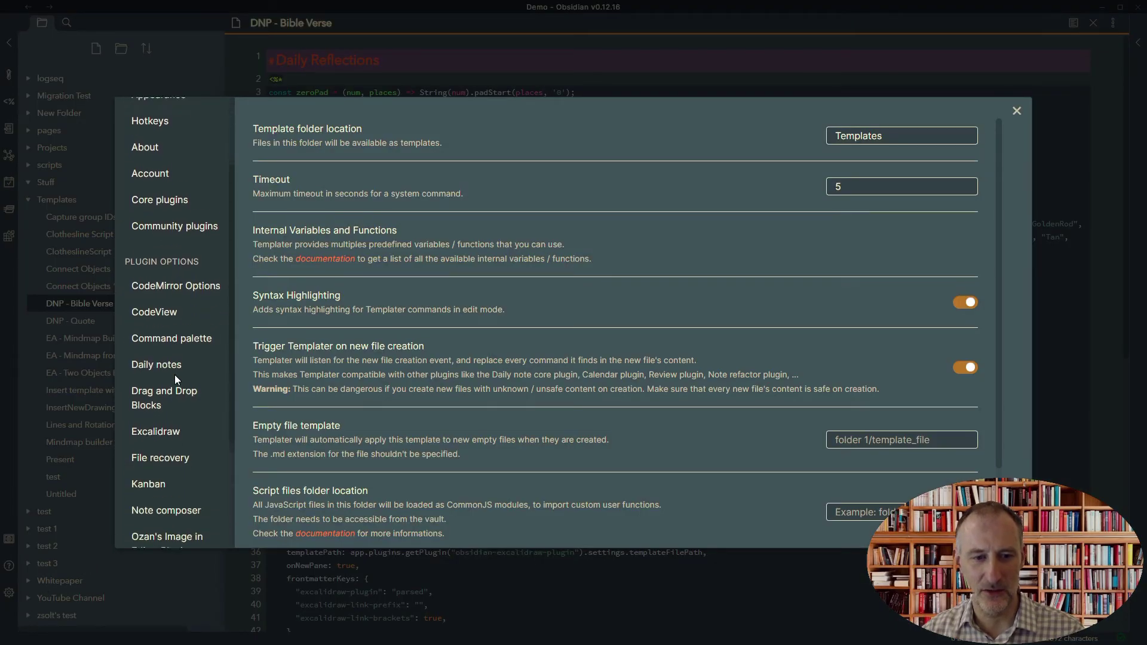
{"action": "scroll", "coordinate": [175, 381], "scroll_direction": "down", "scroll_amount": 1}
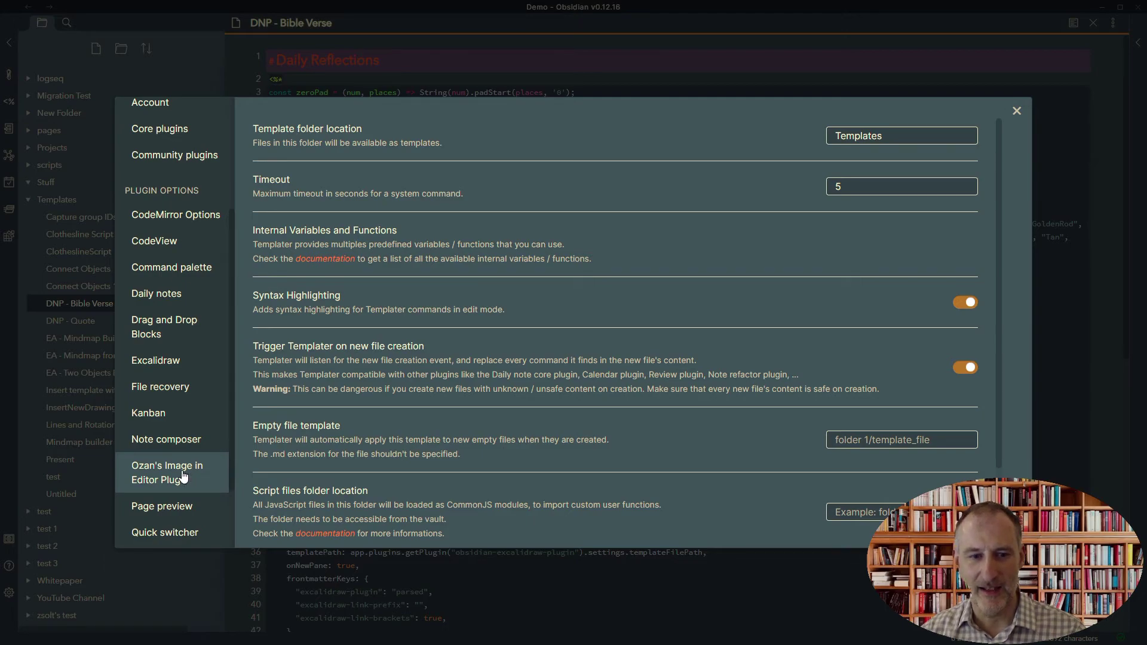
{"action": "left_click", "coordinate": [183, 477]}
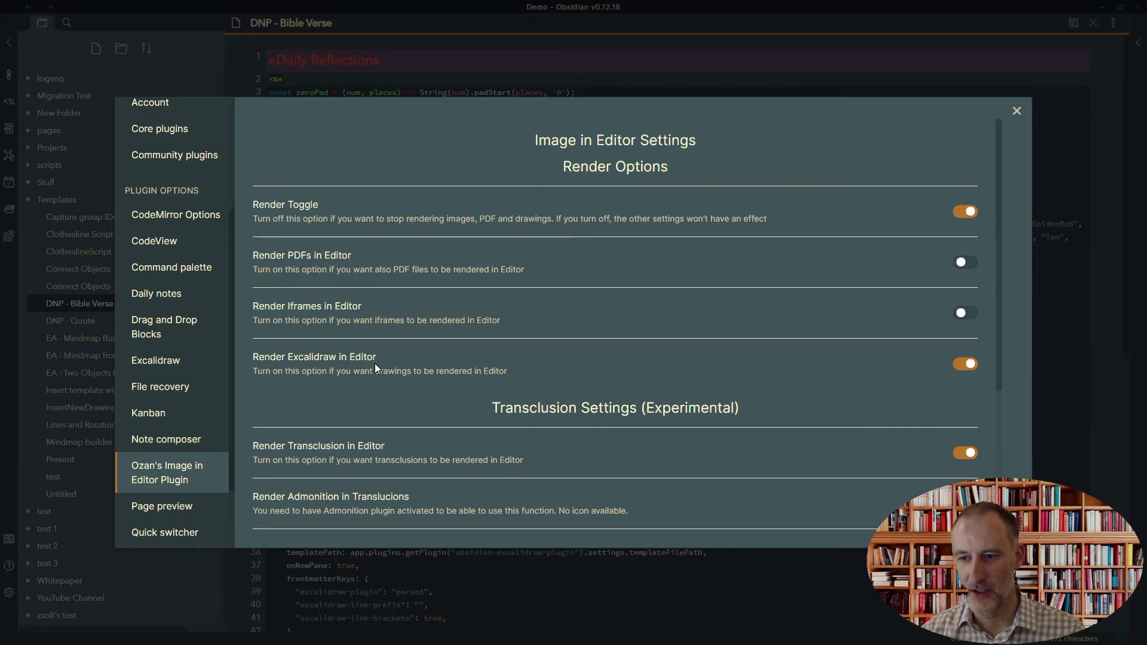
{"action": "left_click", "coordinate": [1016, 112]}
{"action": "left_click", "coordinate": [9, 182]}
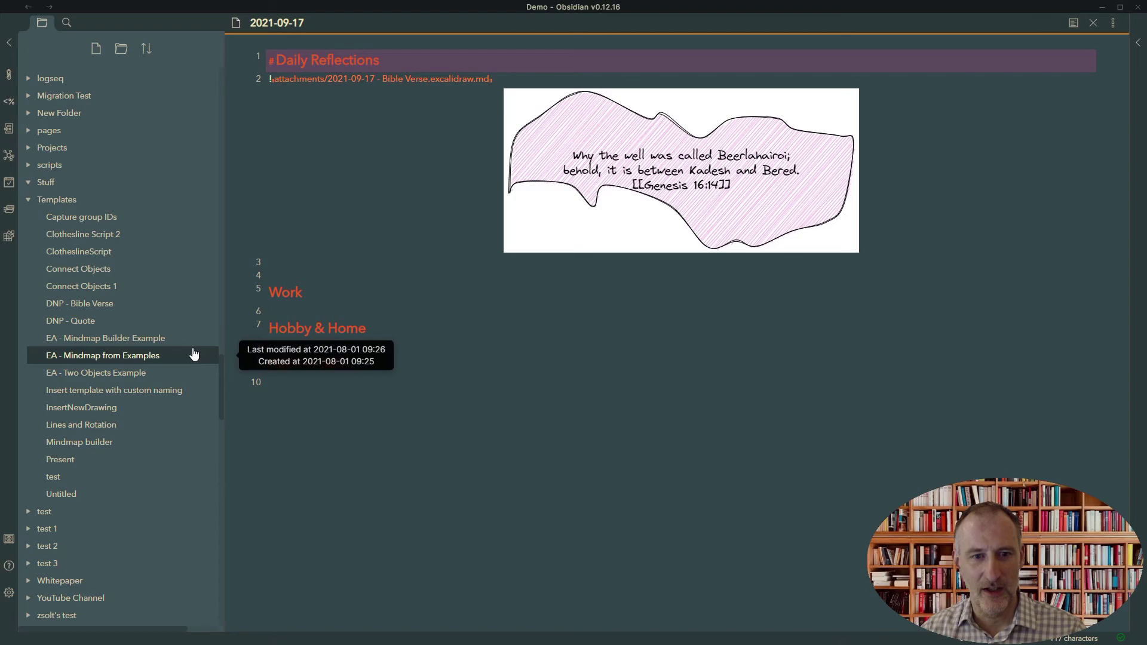
{"action": "scroll", "coordinate": [188, 354], "scroll_direction": "up", "scroll_amount": 7}
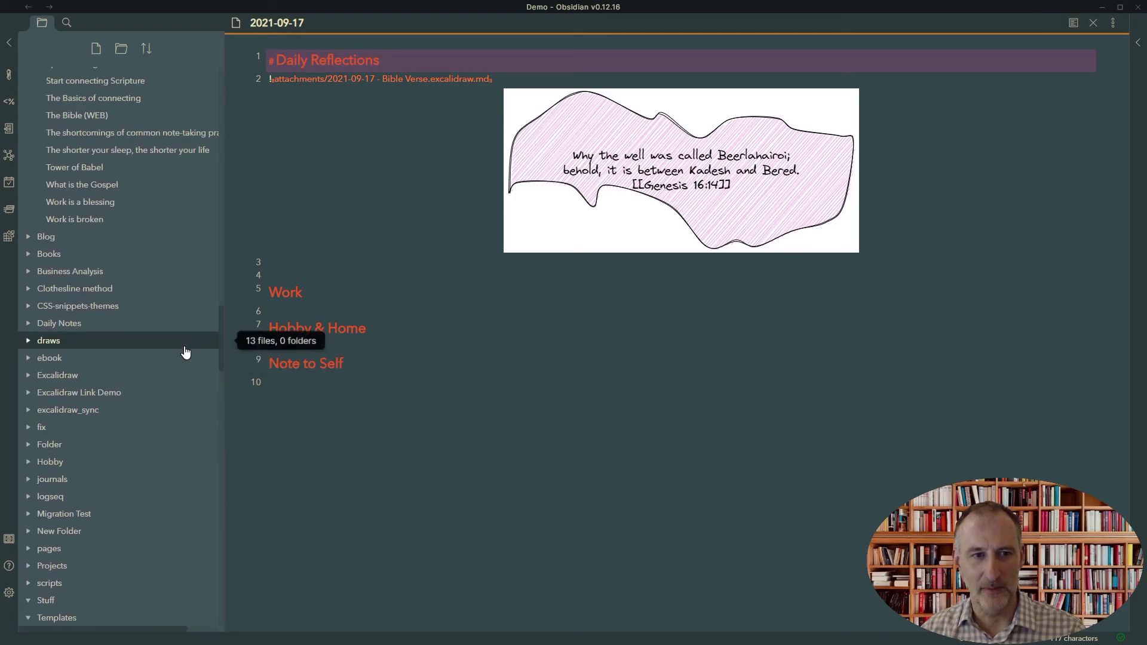
{"action": "scroll", "coordinate": [185, 353], "scroll_direction": "up", "scroll_amount": 2}
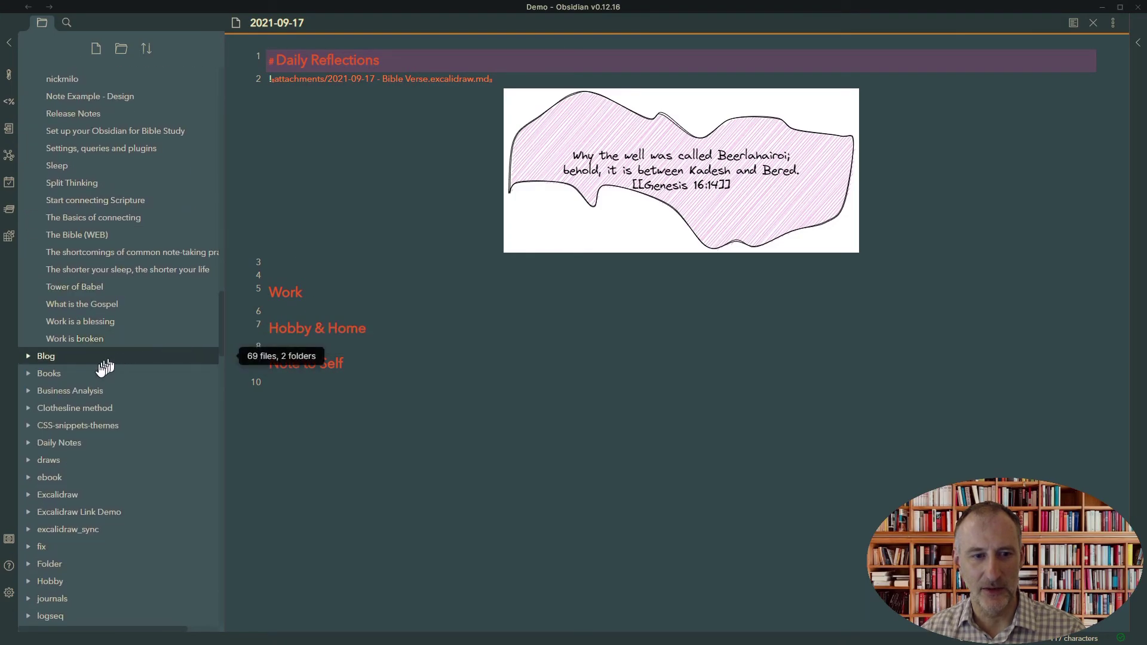
{"action": "scroll", "coordinate": [104, 361], "scroll_direction": "up", "scroll_amount": 20}
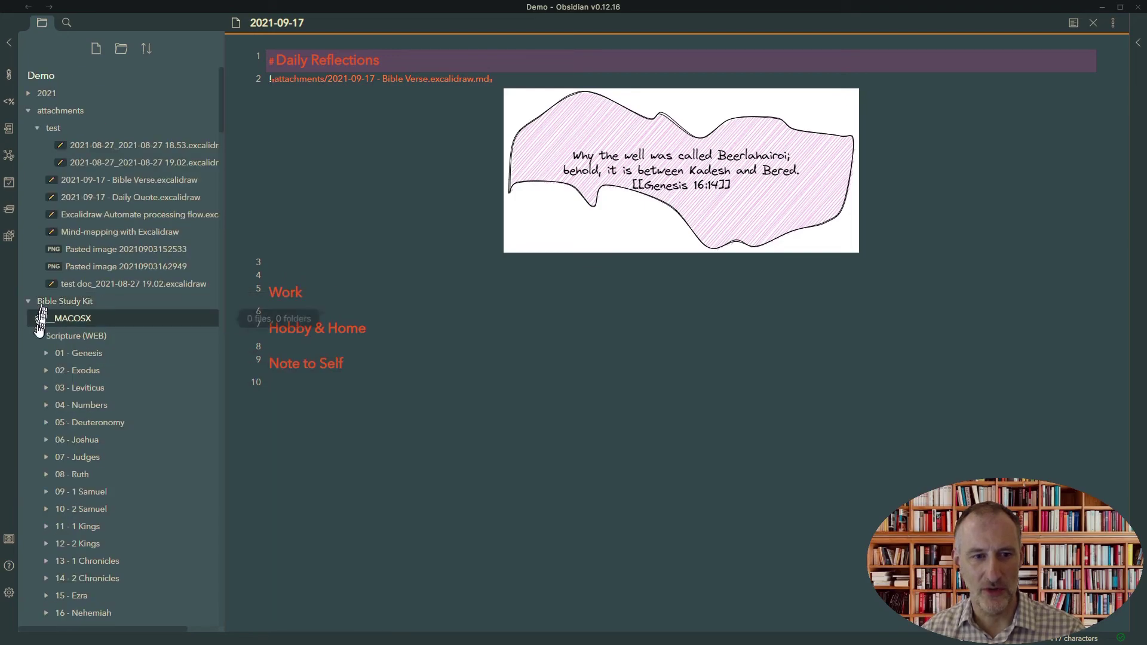
{"action": "left_click", "coordinate": [33, 337]}
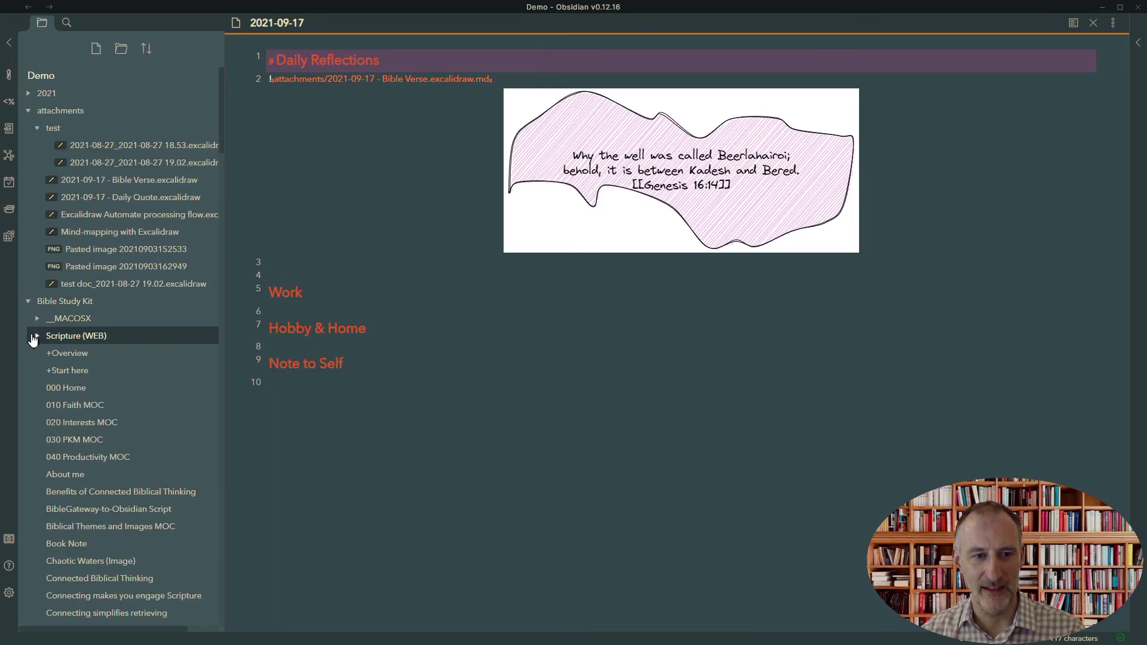
{"action": "left_click", "coordinate": [66, 304]}
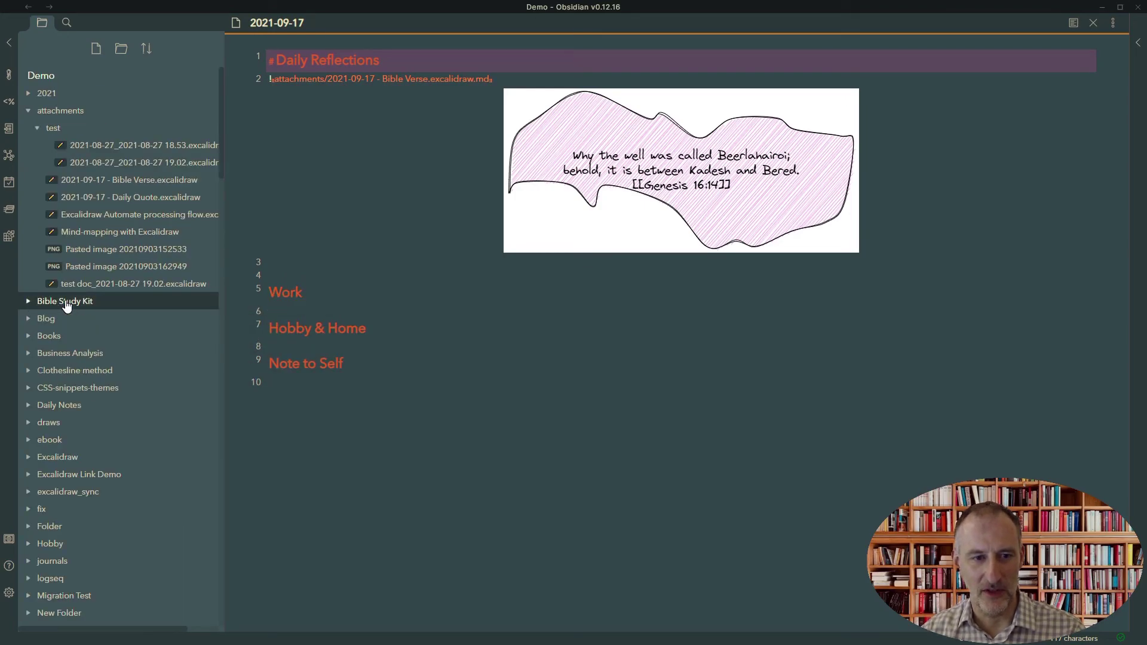
{"action": "left_click", "coordinate": [67, 304]}
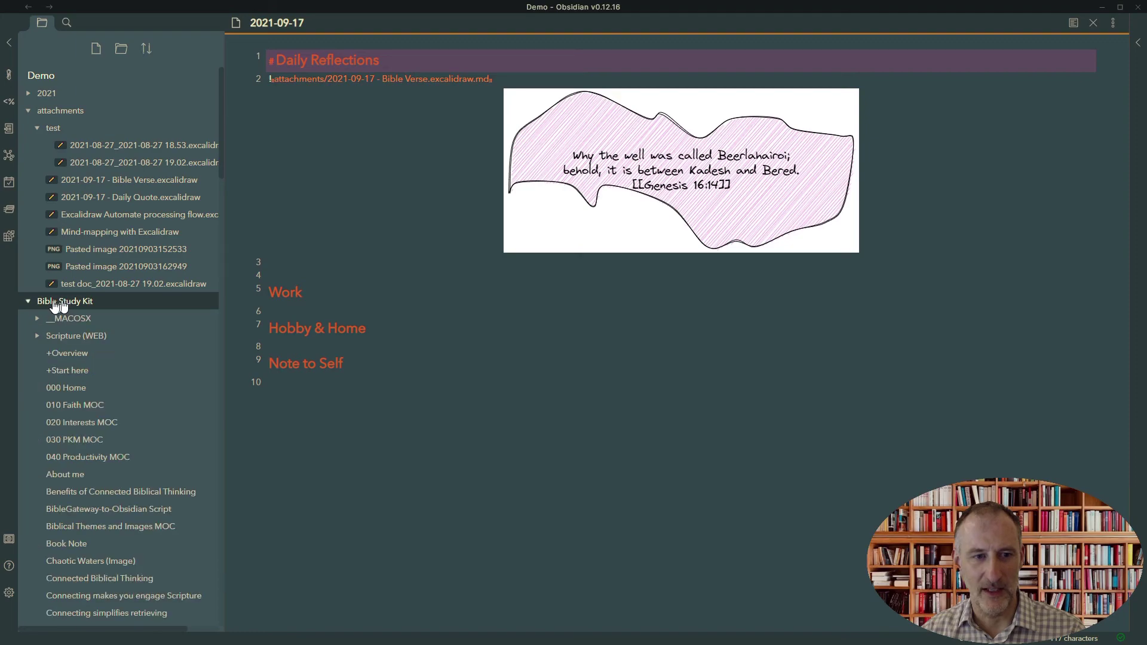
{"action": "left_click", "coordinate": [37, 338]}
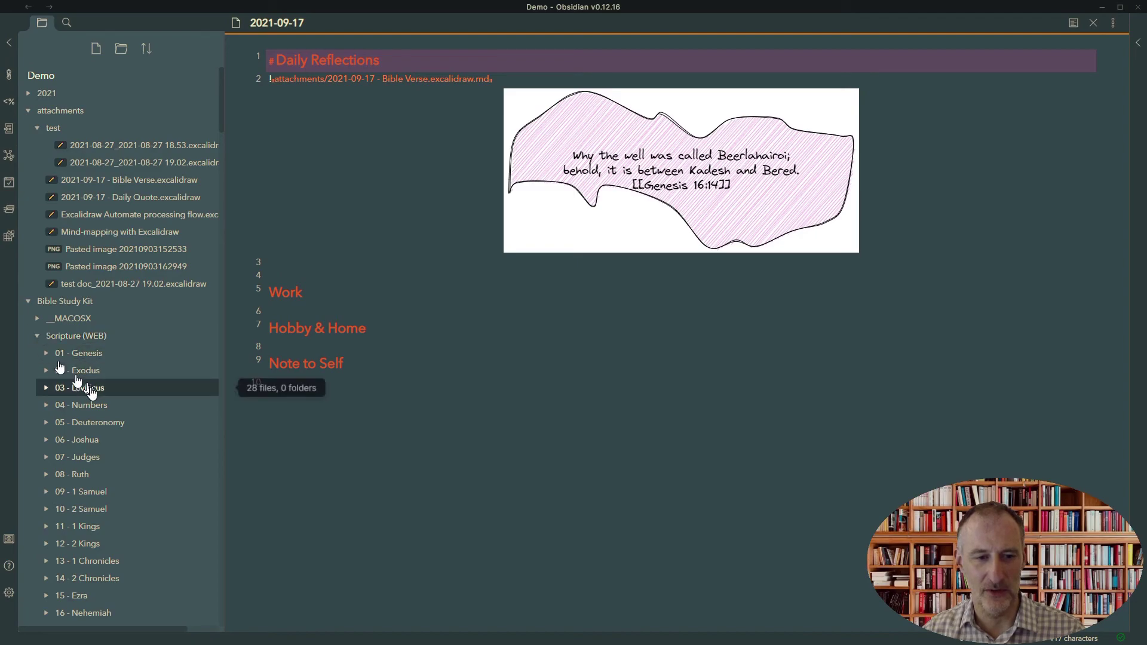
{"action": "scroll", "coordinate": [90, 392], "scroll_direction": "down", "scroll_amount": 5}
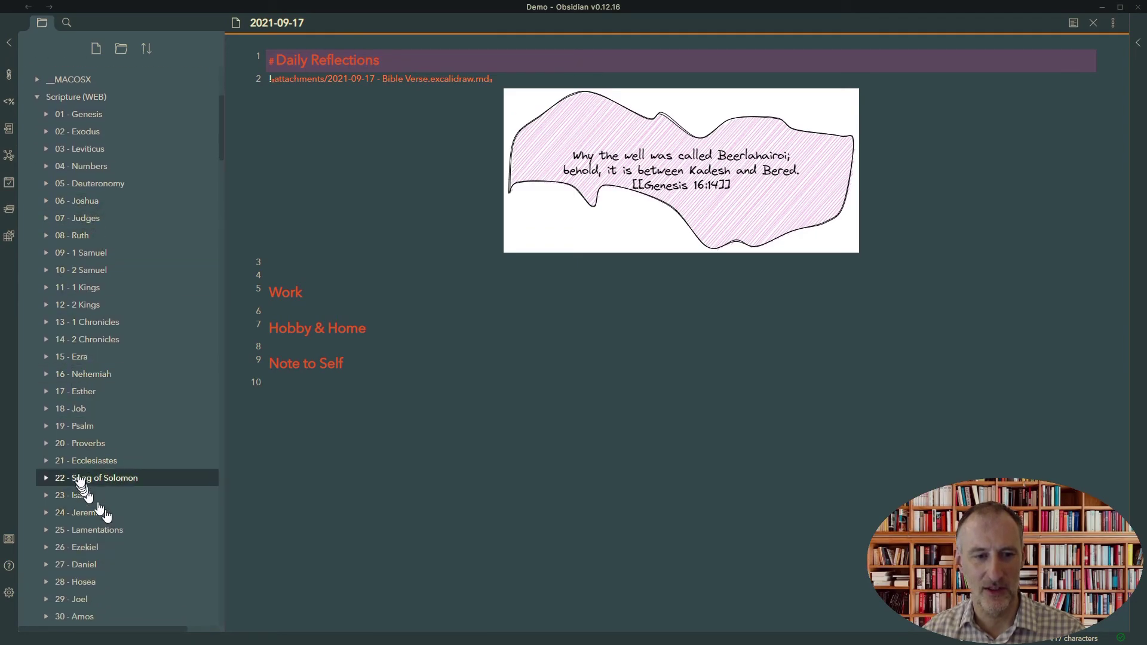
{"action": "scroll", "coordinate": [79, 466], "scroll_direction": "down", "scroll_amount": 7}
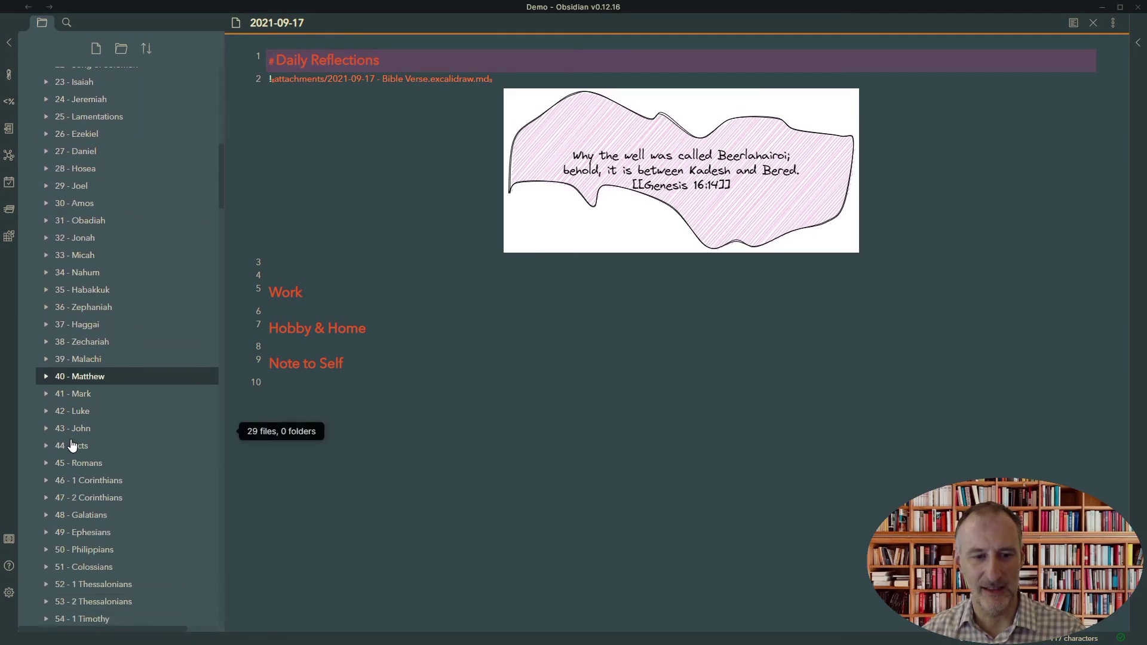
{"action": "scroll", "coordinate": [77, 440], "scroll_direction": "down", "scroll_amount": 5}
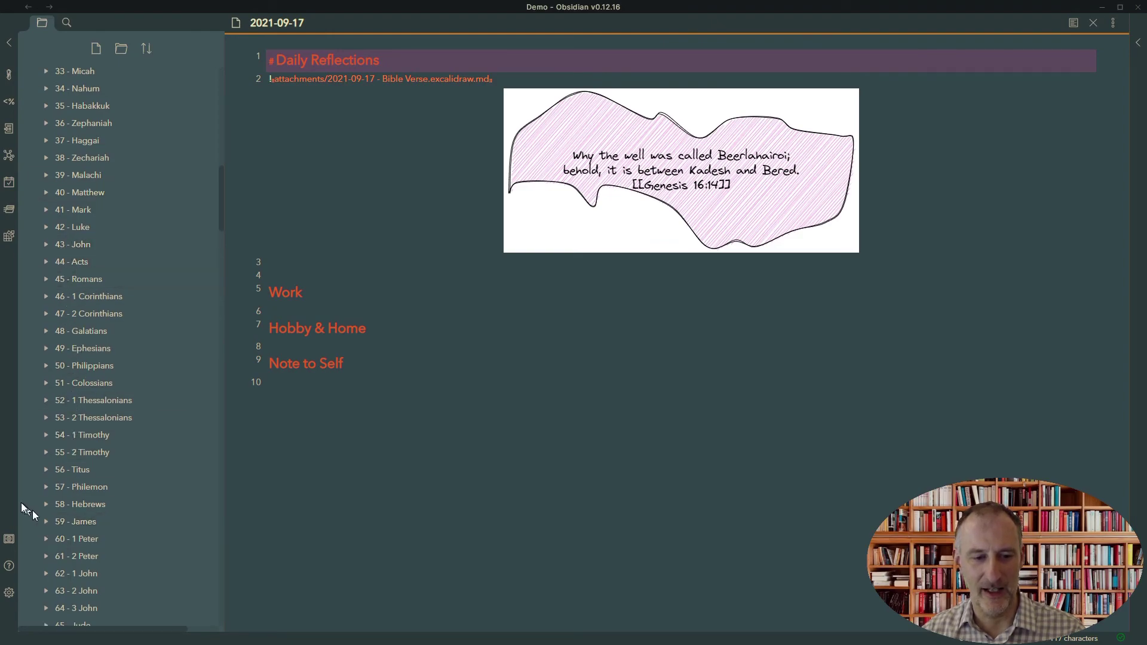
{"action": "left_click", "coordinate": [11, 187]}
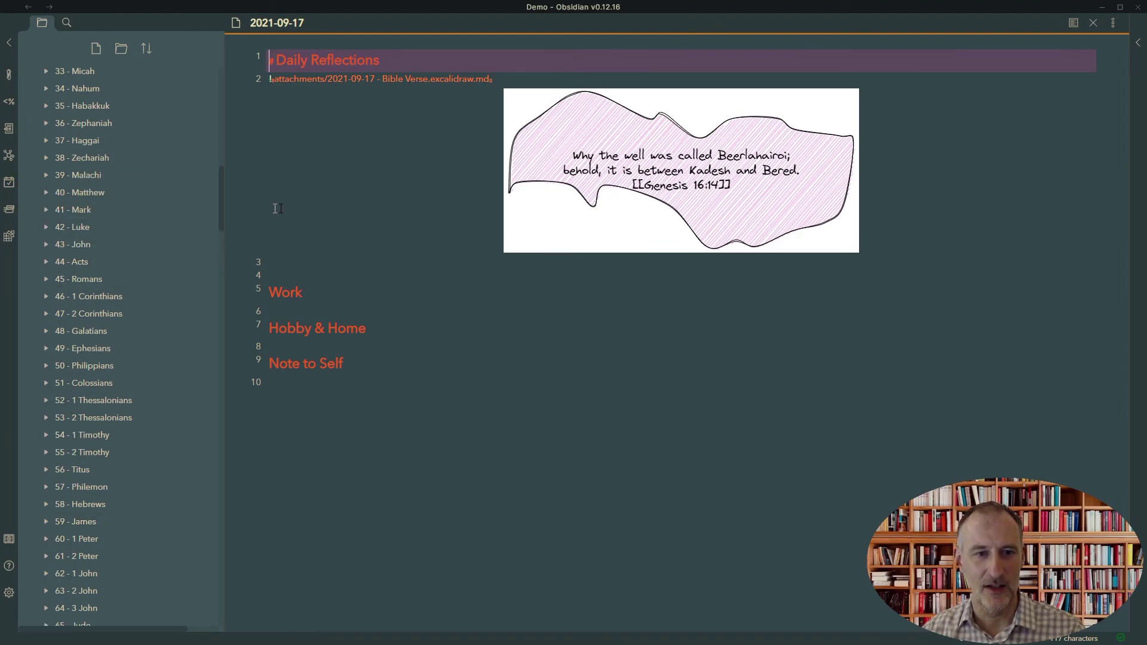
{"action": "left_click_drag", "start_coordinate": [221, 200], "coordinate": [220, 532]}
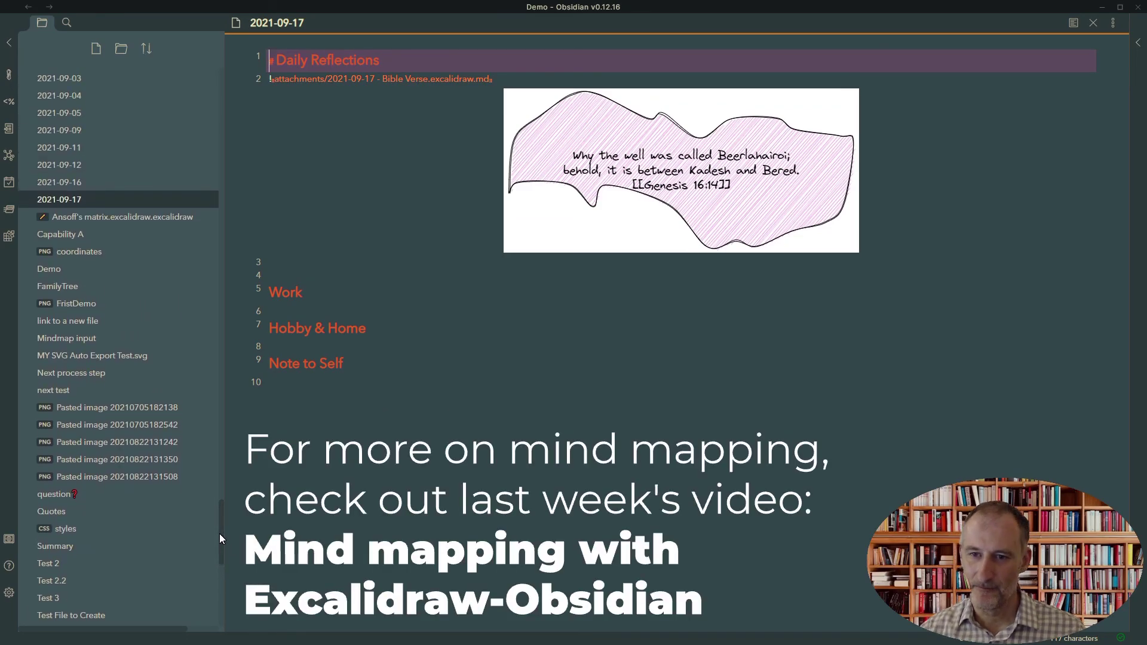